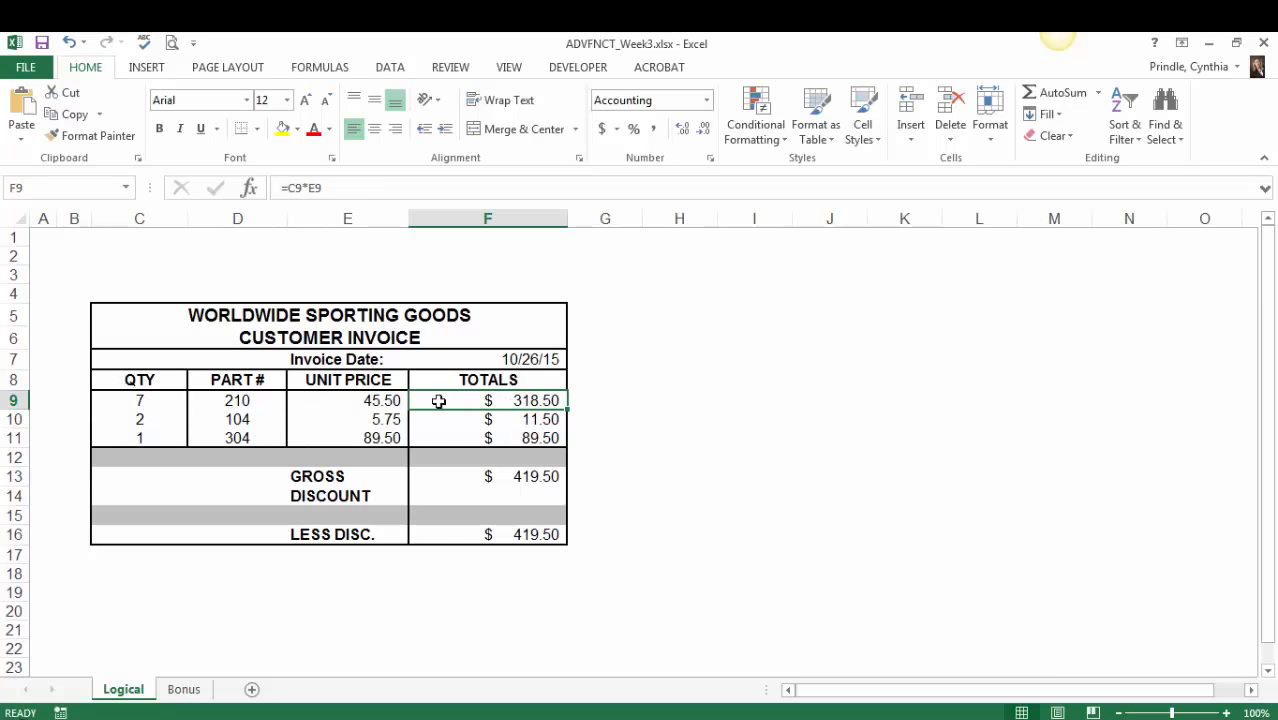
# Examine the formulas behind the first line total in F9 and the gross total in F13
pyautogui.doubleClick(518, 400)
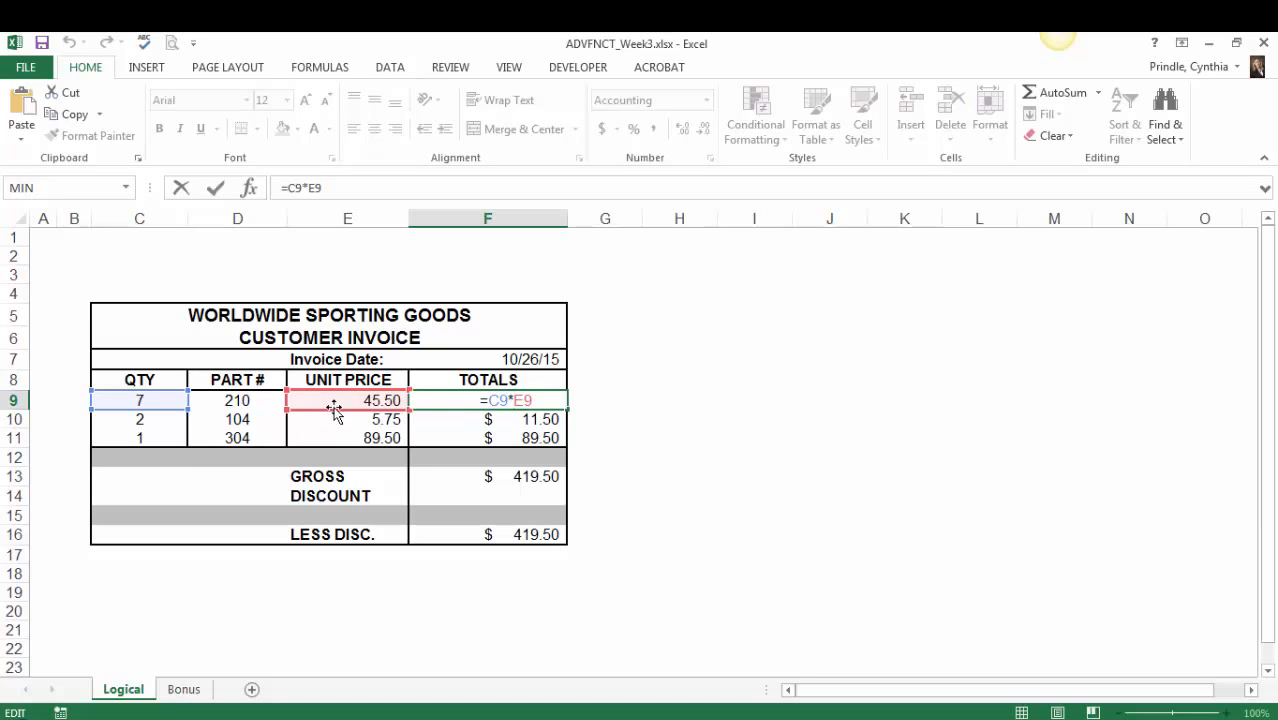
pyautogui.press('Escape')
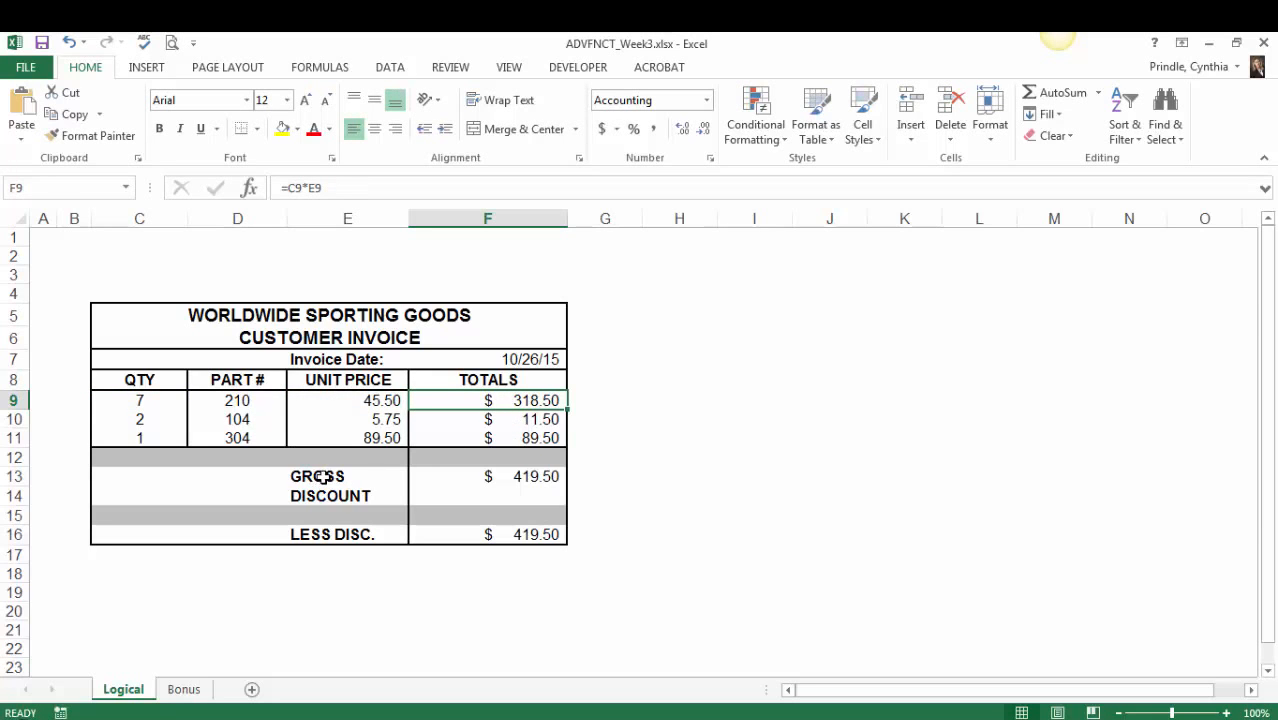
pyautogui.click(510, 477)
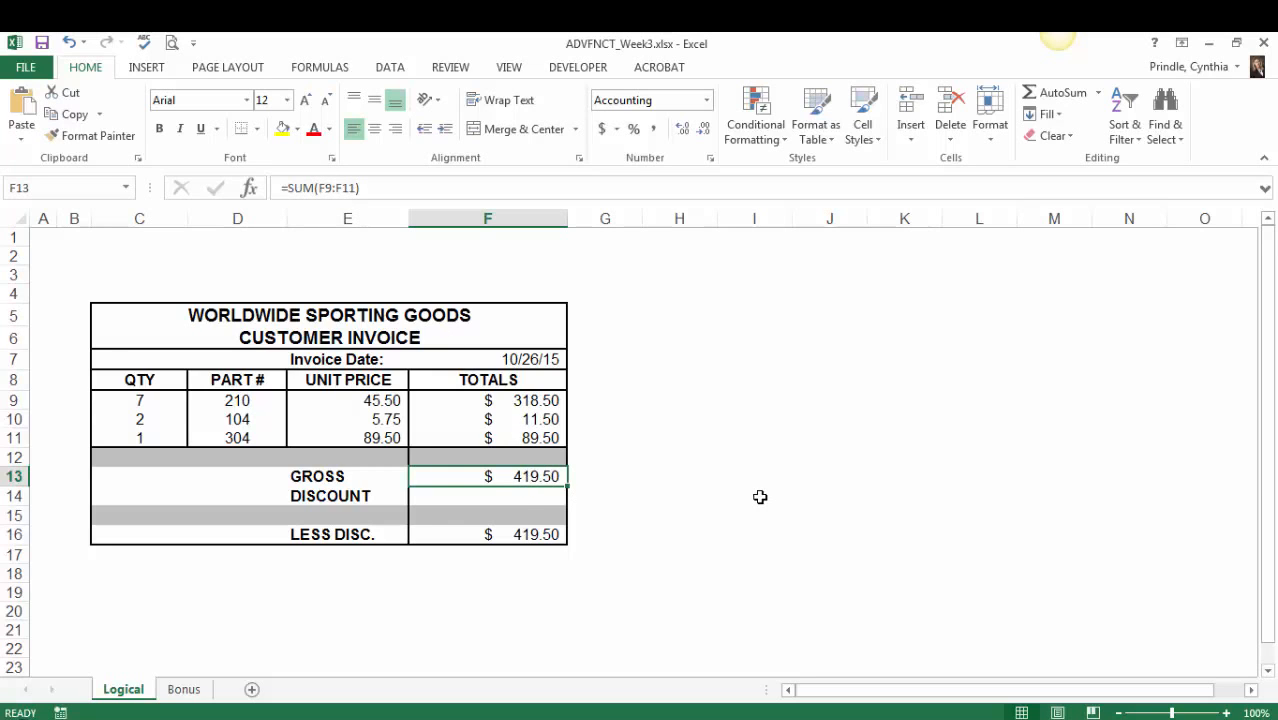
# Insert the IF function from the Logical category into the invoice's DISCOUNT cell, F14
pyautogui.click(522, 499)
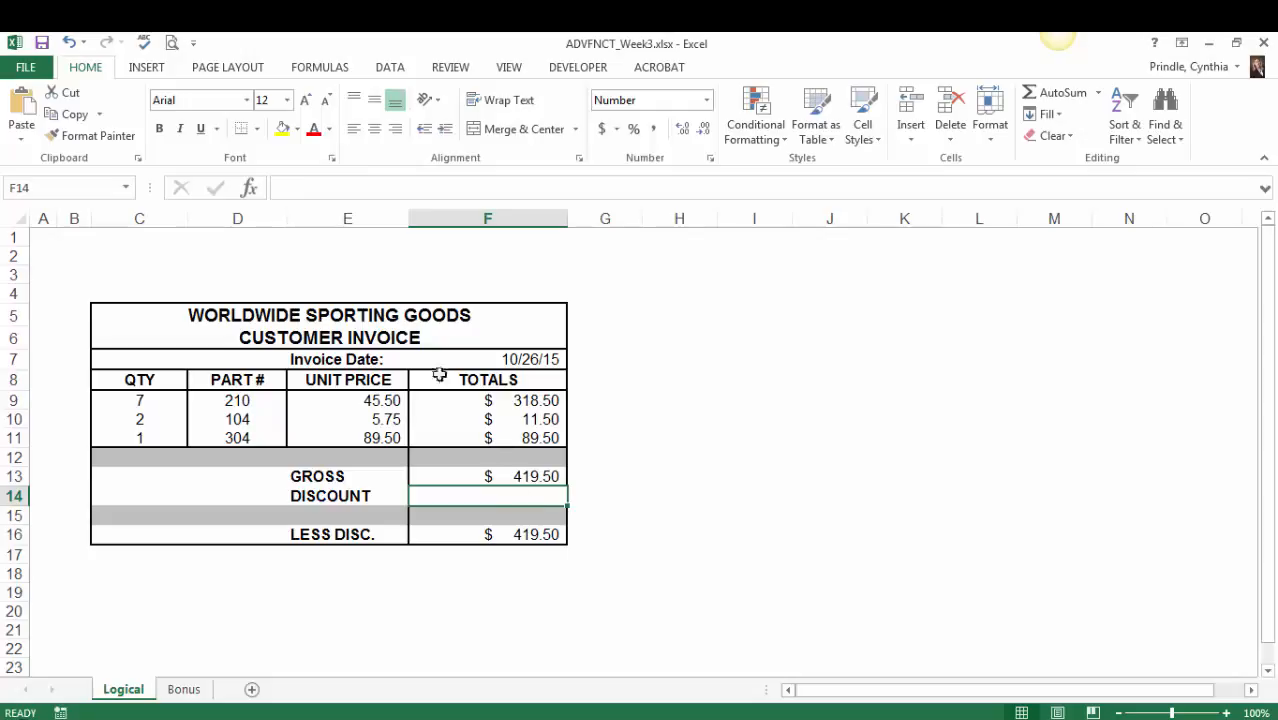
pyautogui.click(249, 189)
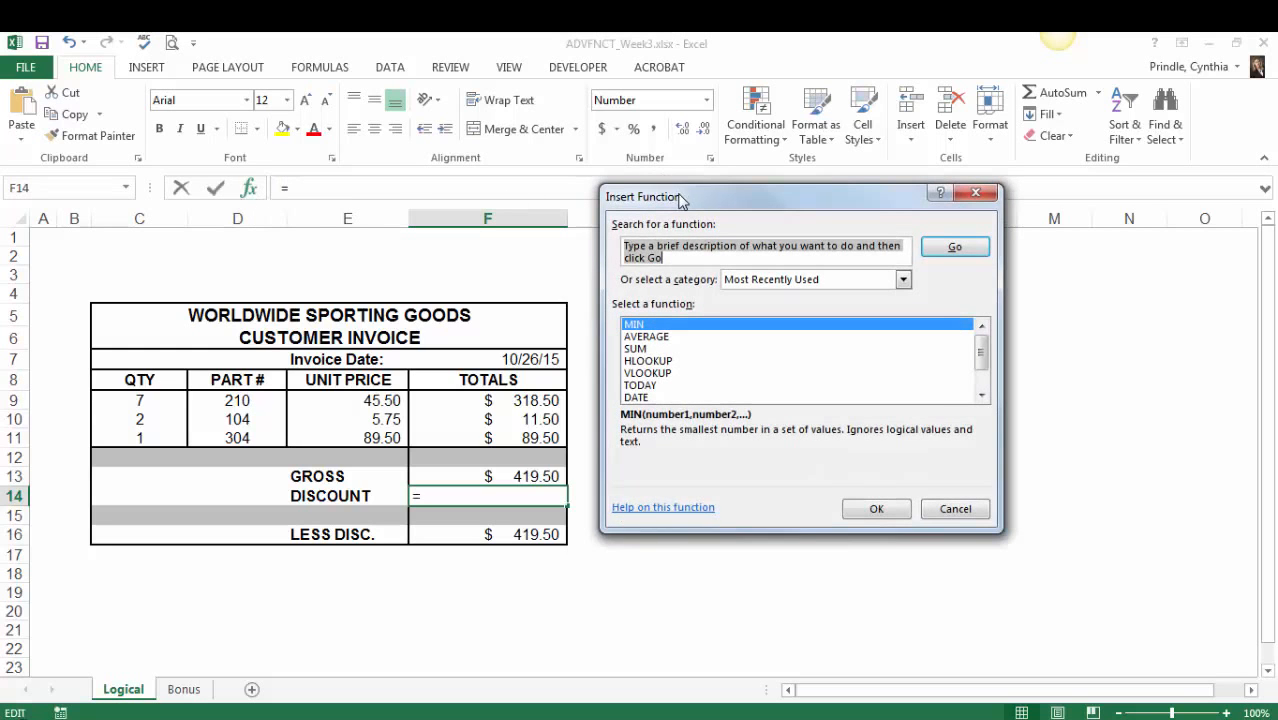
pyautogui.moveTo(679, 199); pyautogui.dragTo(705, 190)
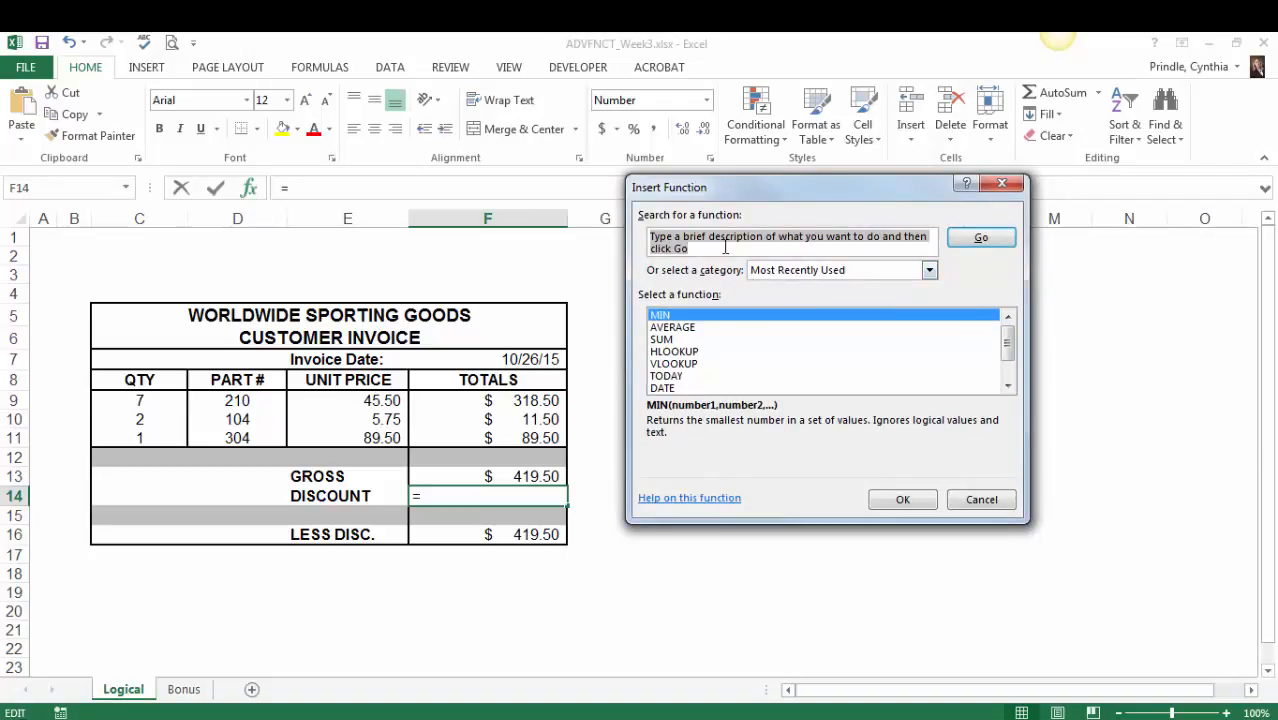
pyautogui.write('if')
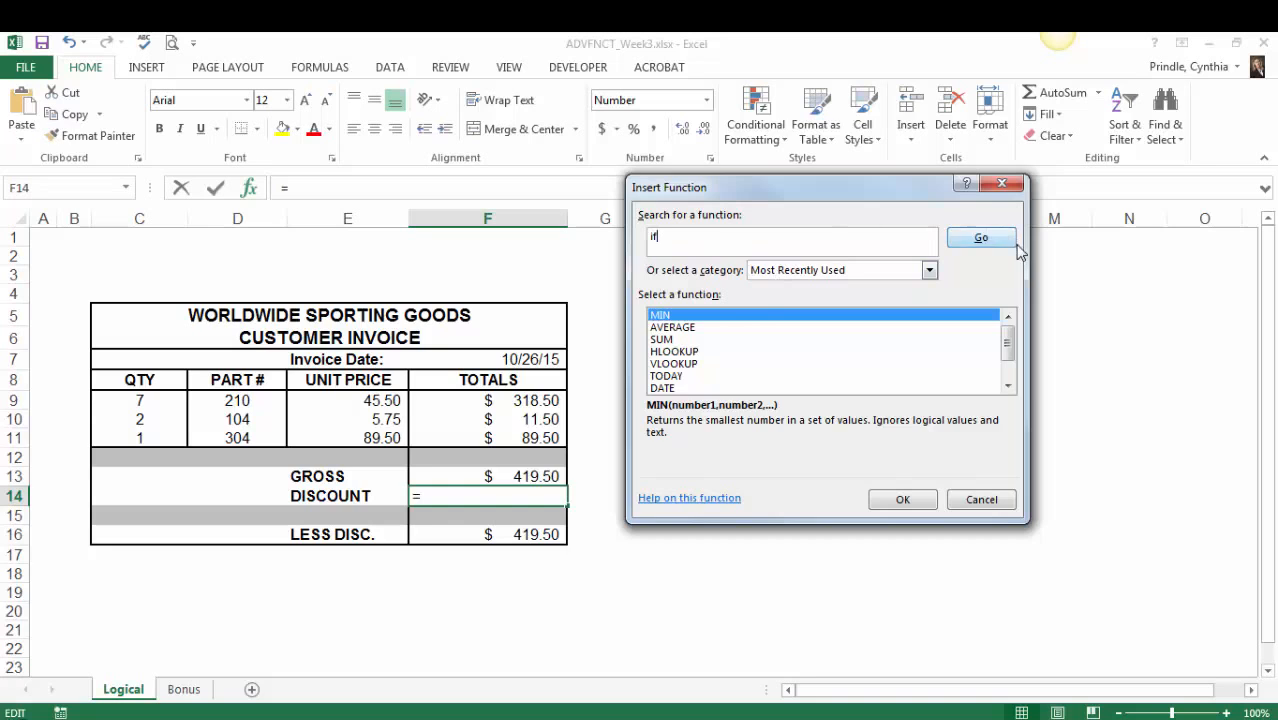
pyautogui.click(984, 241)
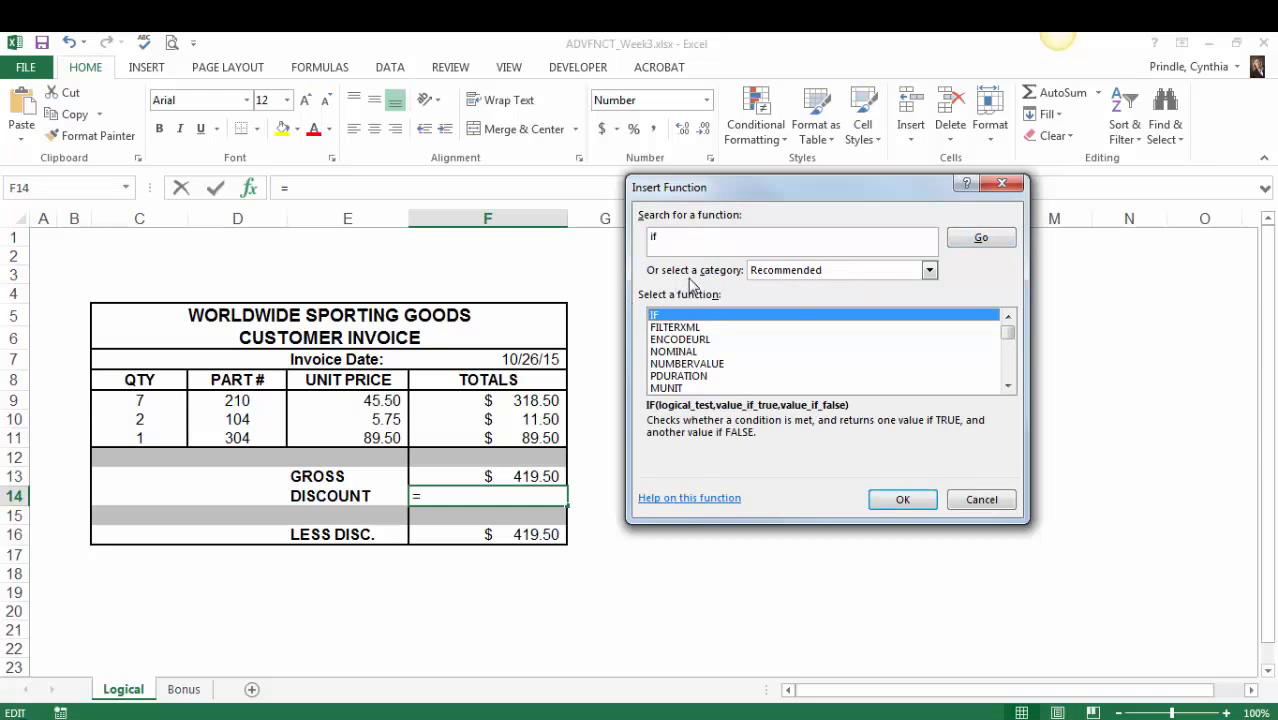
pyautogui.click(929, 271)
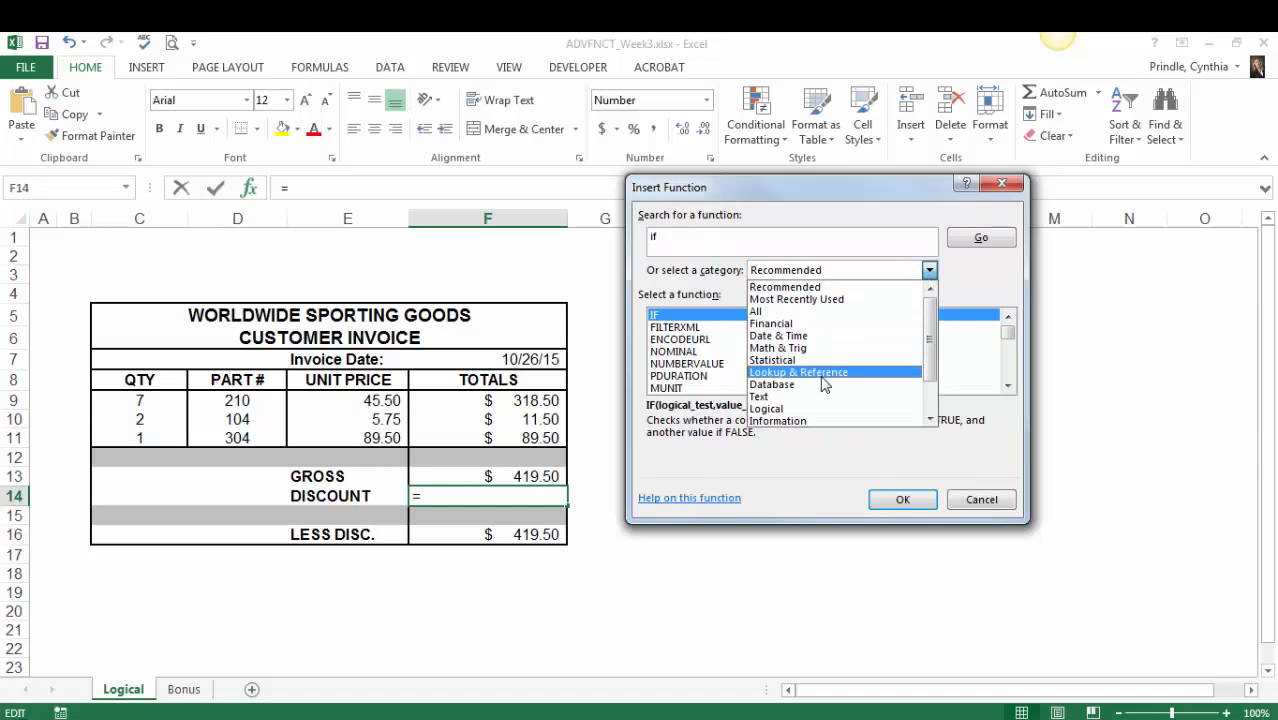
pyautogui.click(810, 409)
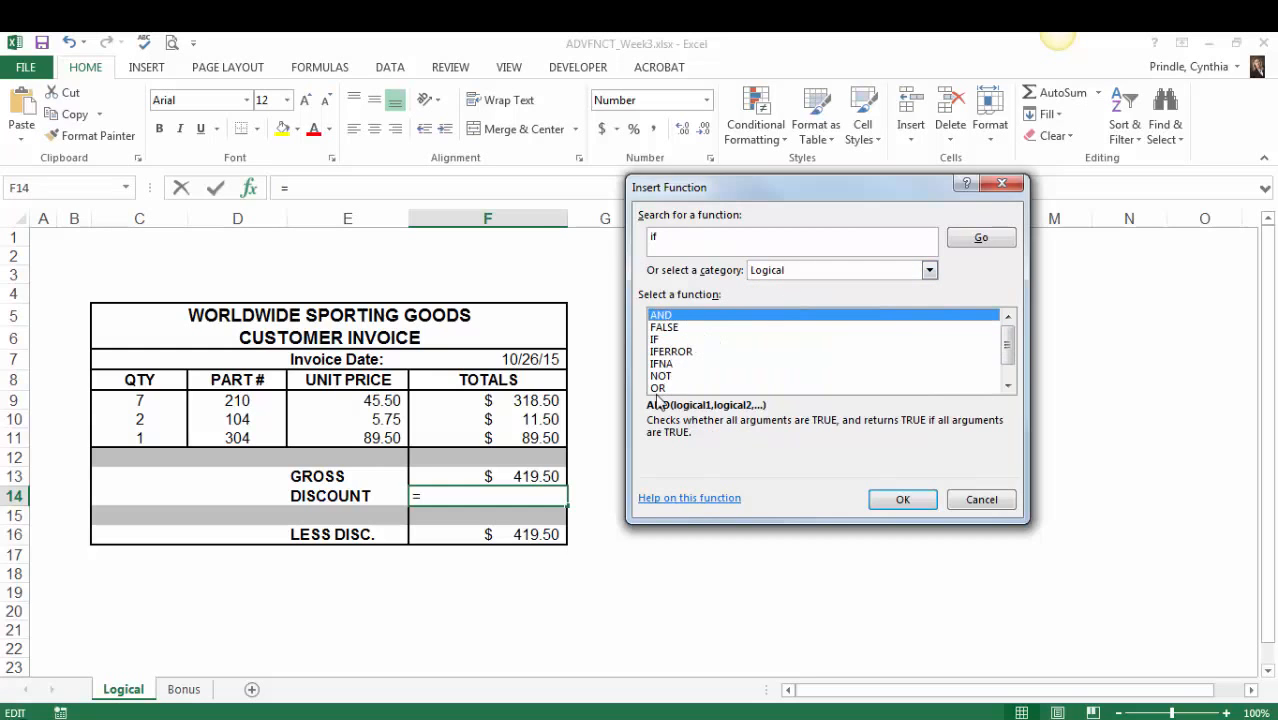
pyautogui.click(657, 340)
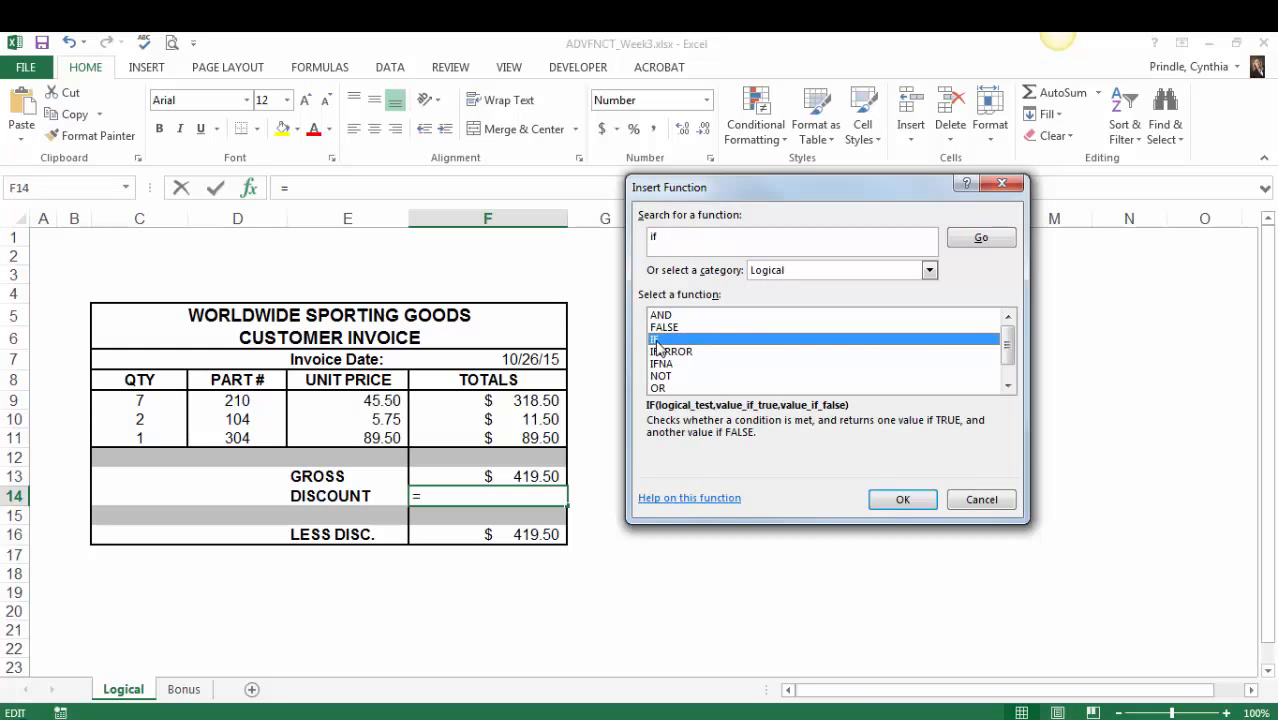
pyautogui.click(890, 500)
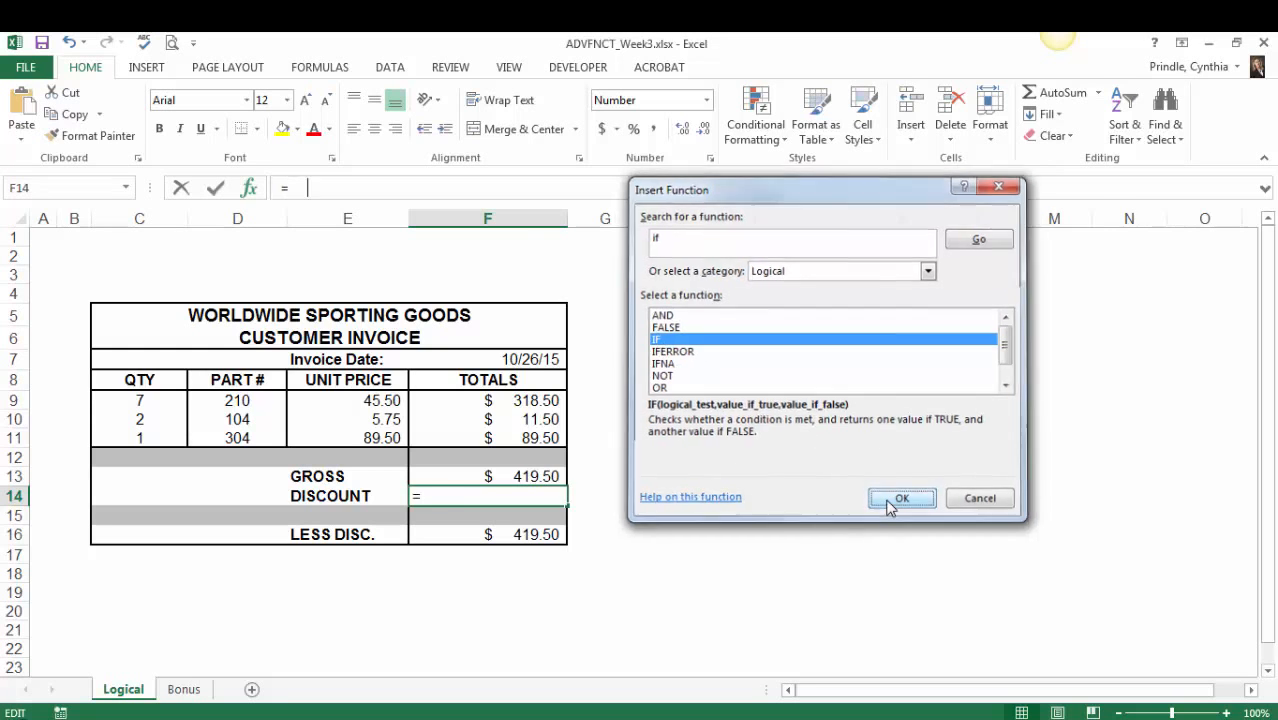
# Complete the IF function with logical test F13>400, value if true F13*.1 and value if false 0
pyautogui.moveTo(742, 228); pyautogui.dragTo(792, 217)
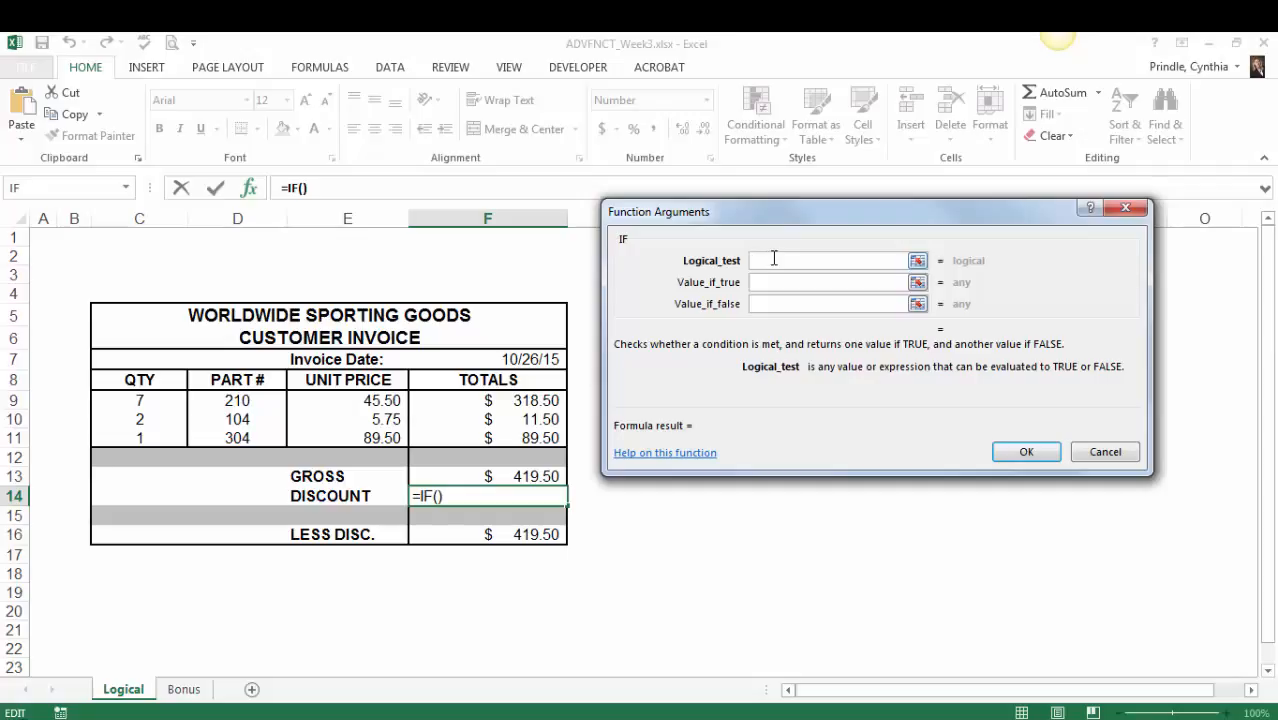
pyautogui.write('F13')
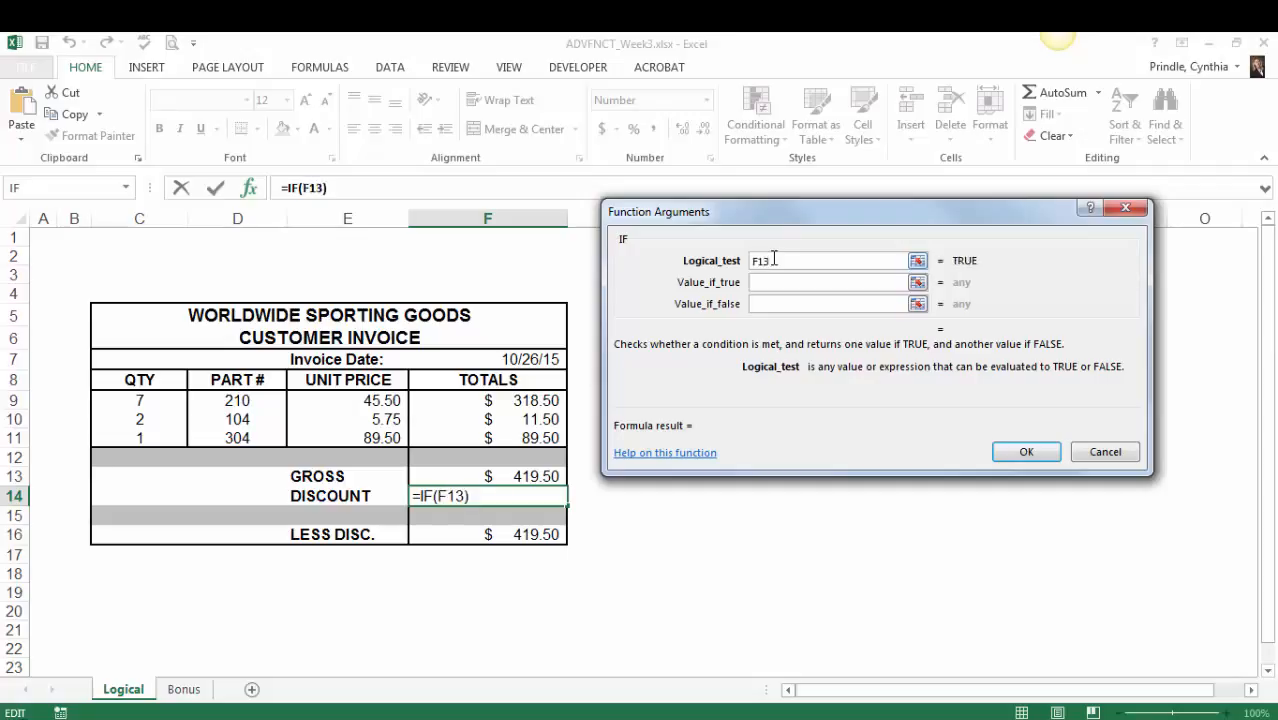
pyautogui.write('>400')
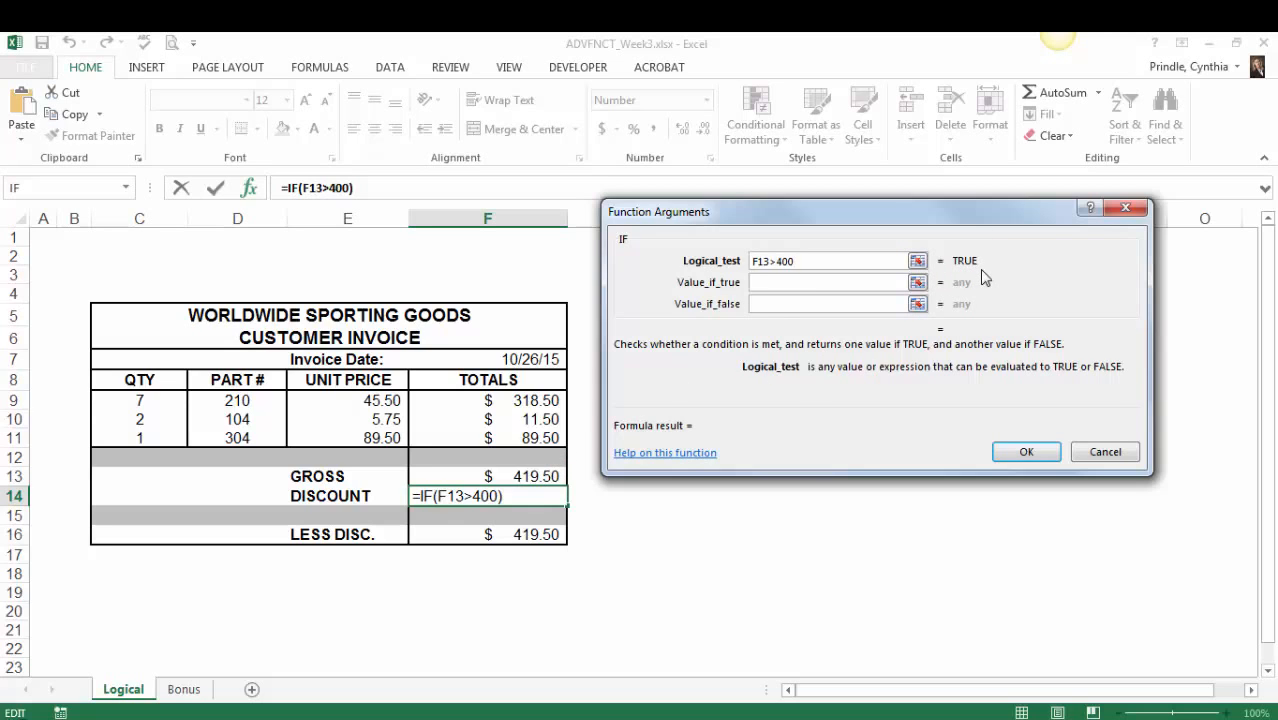
pyautogui.click(765, 283)
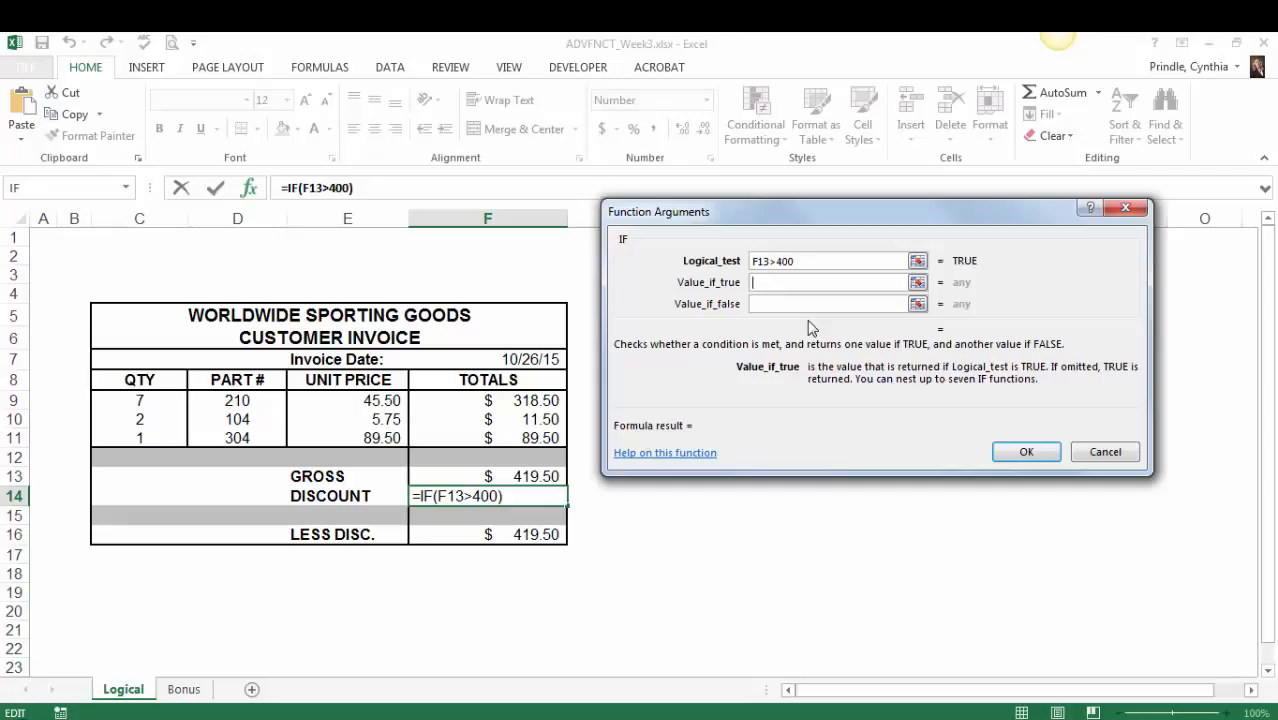
pyautogui.write('F13')
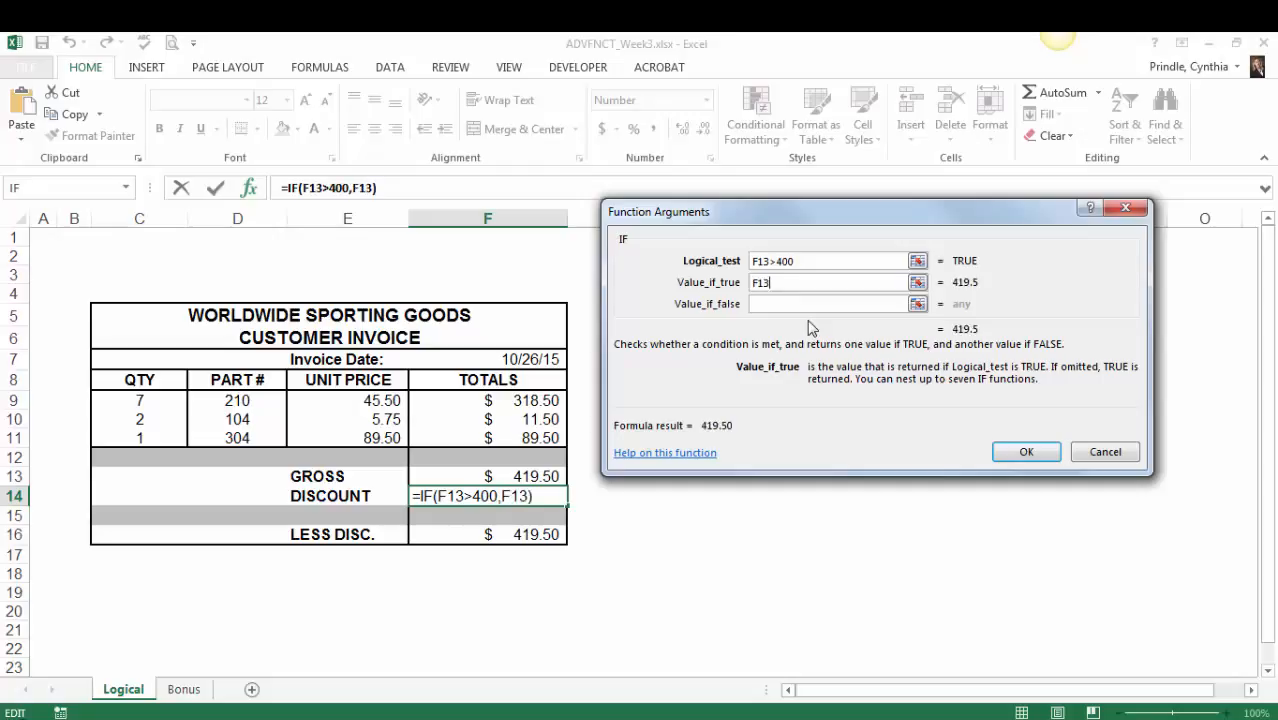
pyautogui.write('*.1')
pyautogui.click(762, 309)
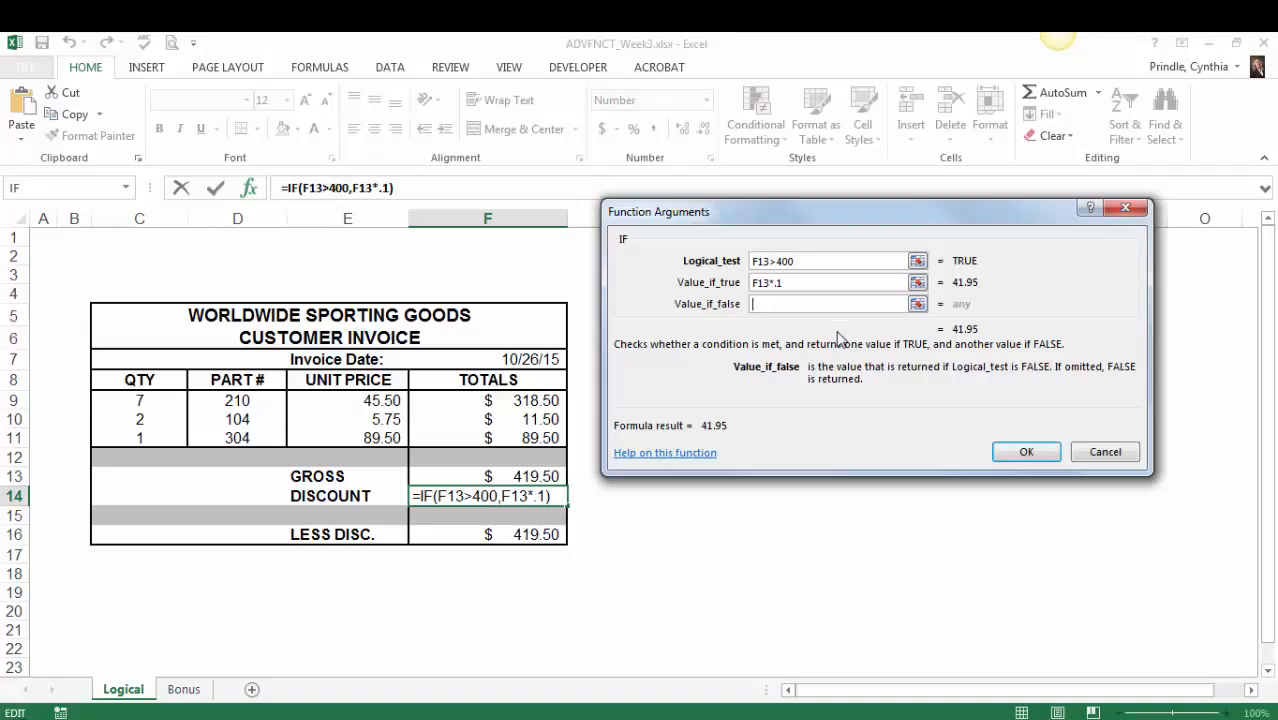
pyautogui.write('0')
pyautogui.click(1020, 455)
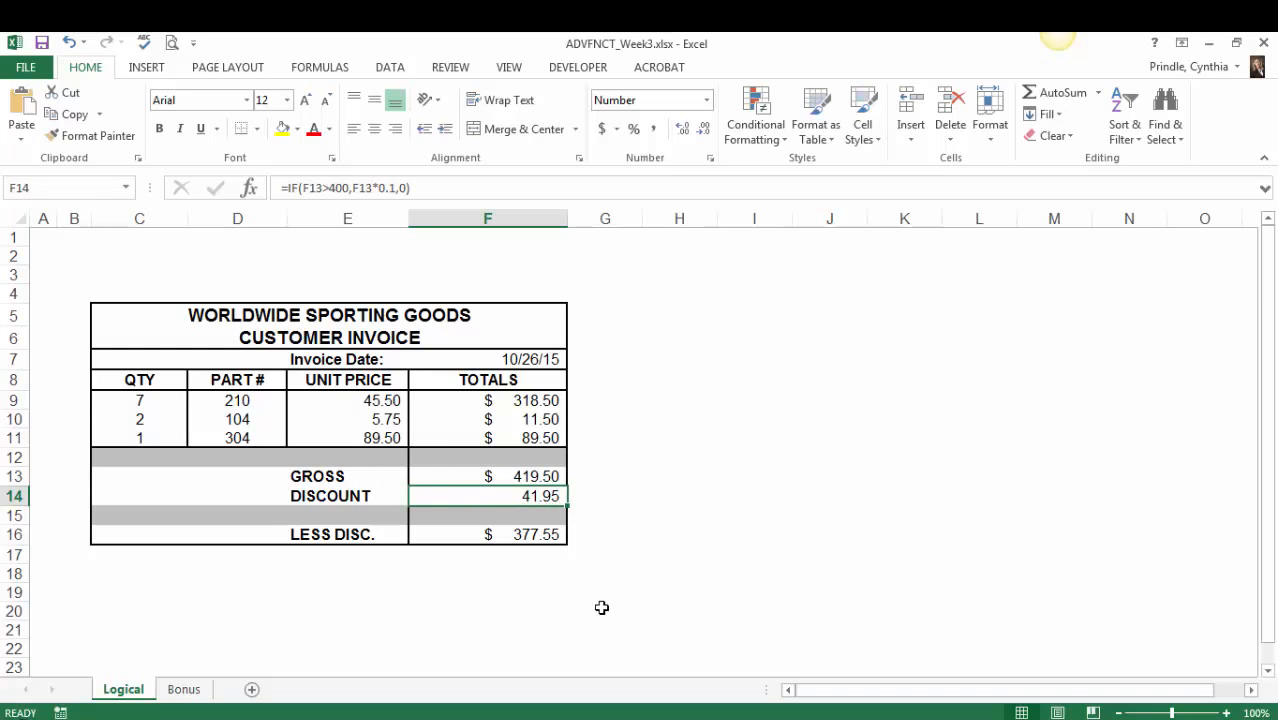
# Change the quantity of part 210 in C9 to 3 to test the discount formula
pyautogui.click(155, 401)
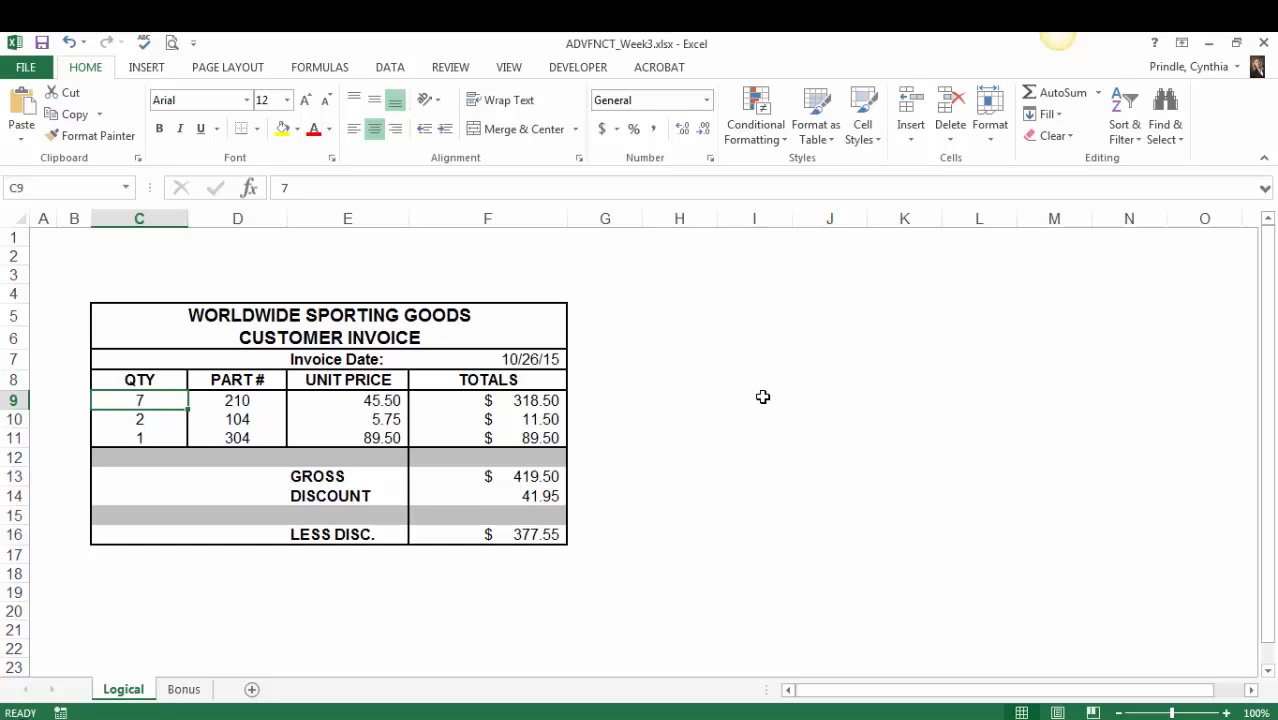
pyautogui.write('3')
pyautogui.press('Return')
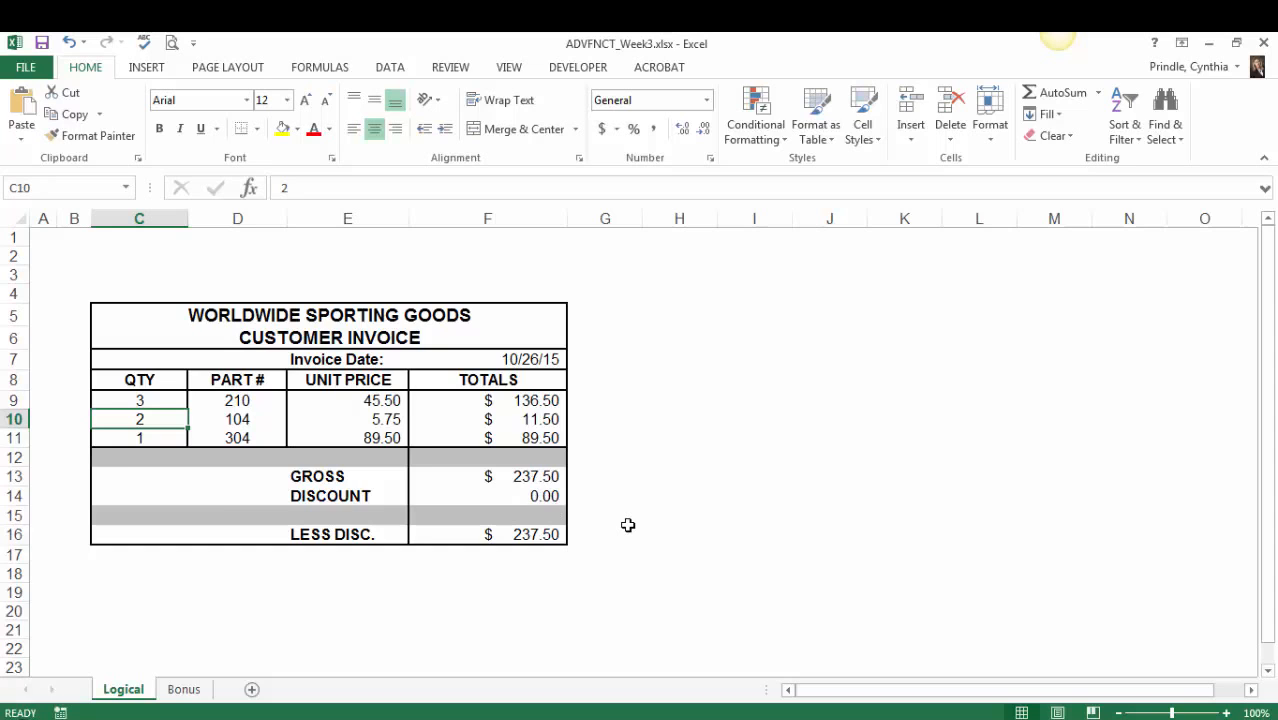
# Set the quantity of part 210 in C9 to 8
pyautogui.click(133, 400)
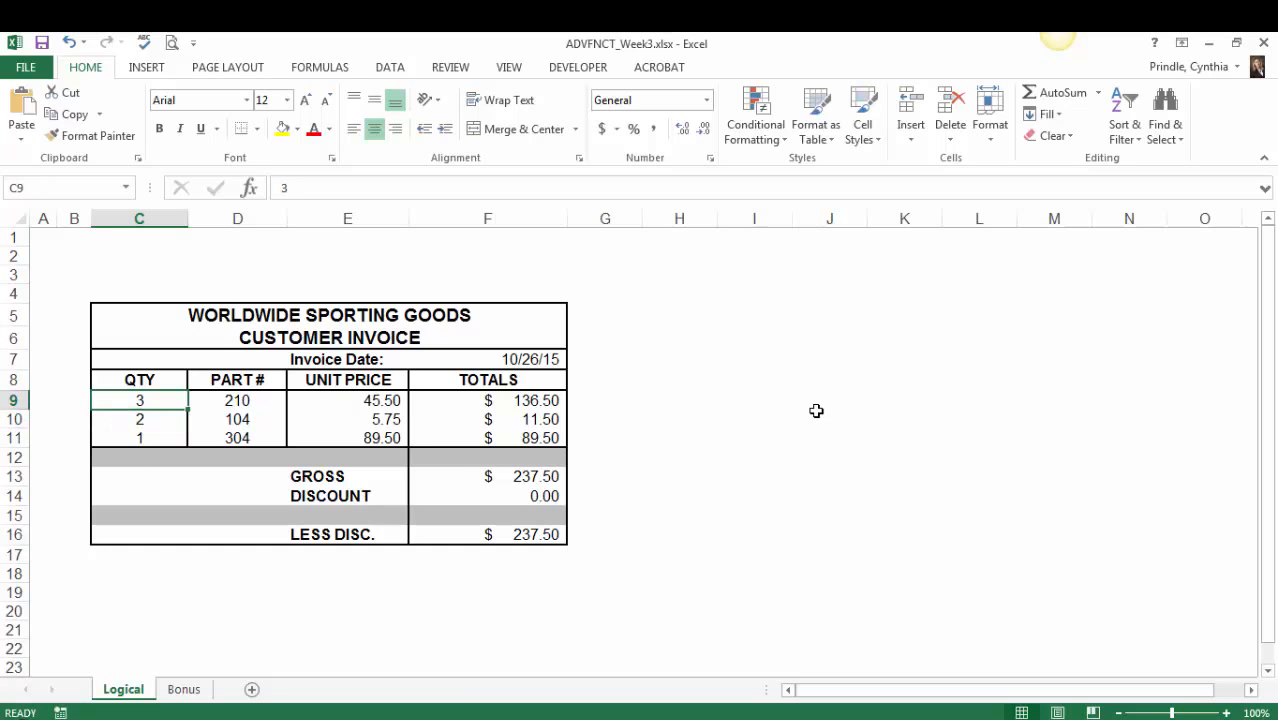
pyautogui.write('8')
pyautogui.press('Return')
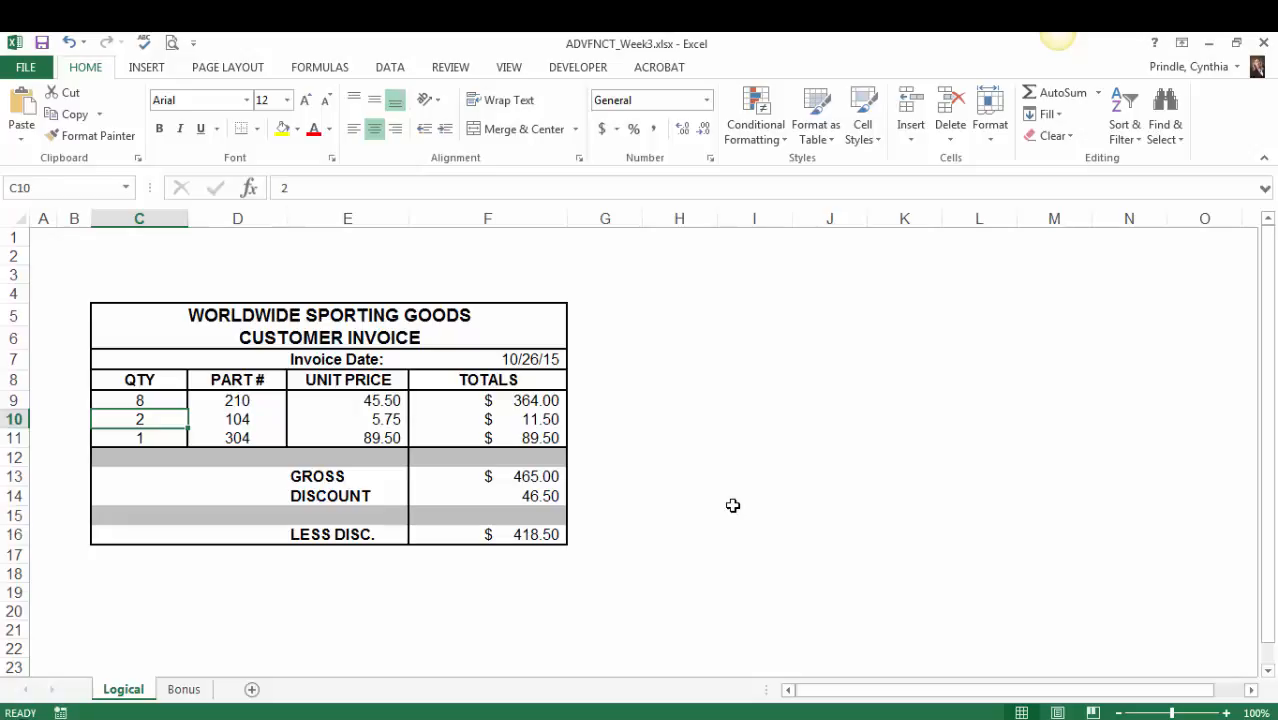
# Insert the logical IF function into cell F19 below the invoice
pyautogui.click(500, 588)
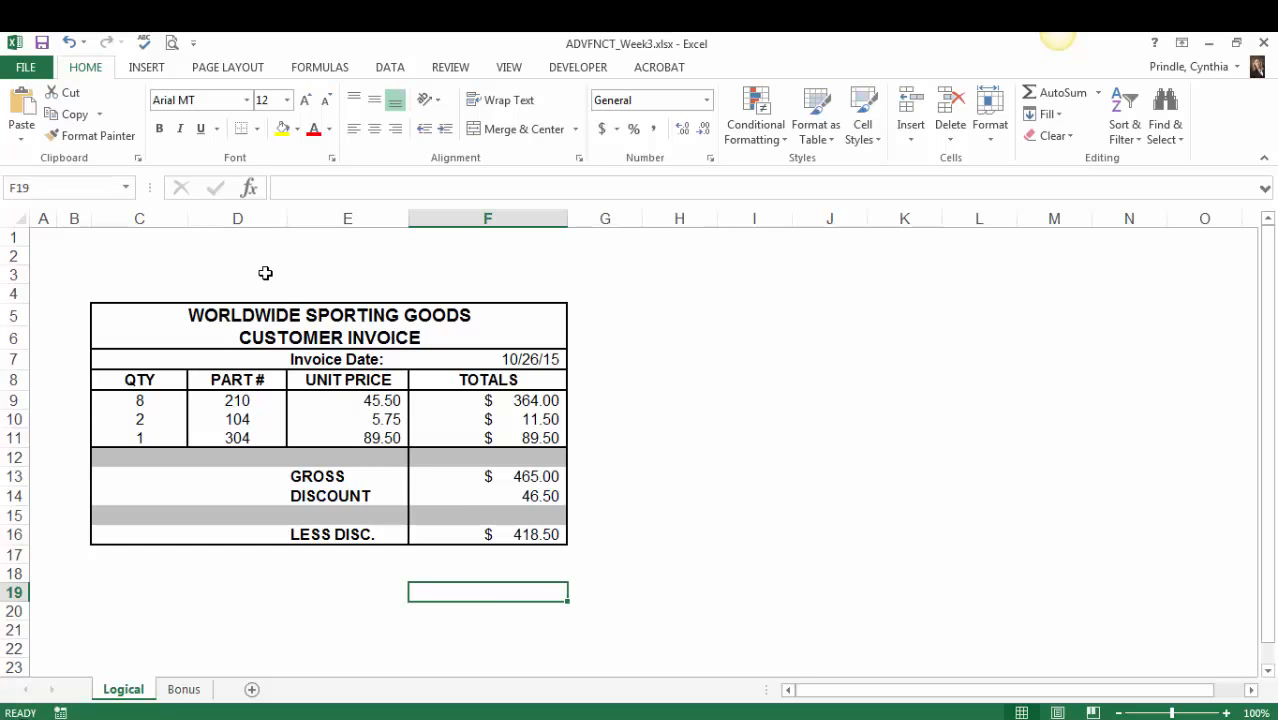
pyautogui.click(251, 192)
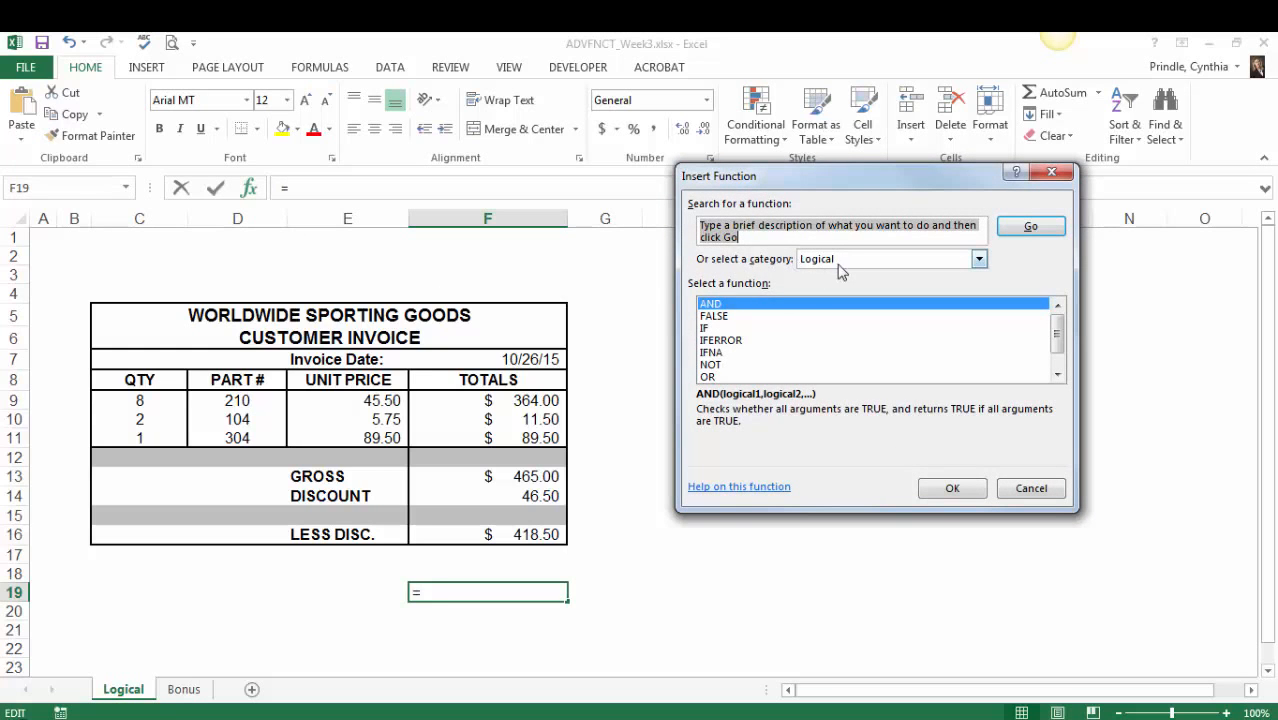
pyautogui.click(706, 330)
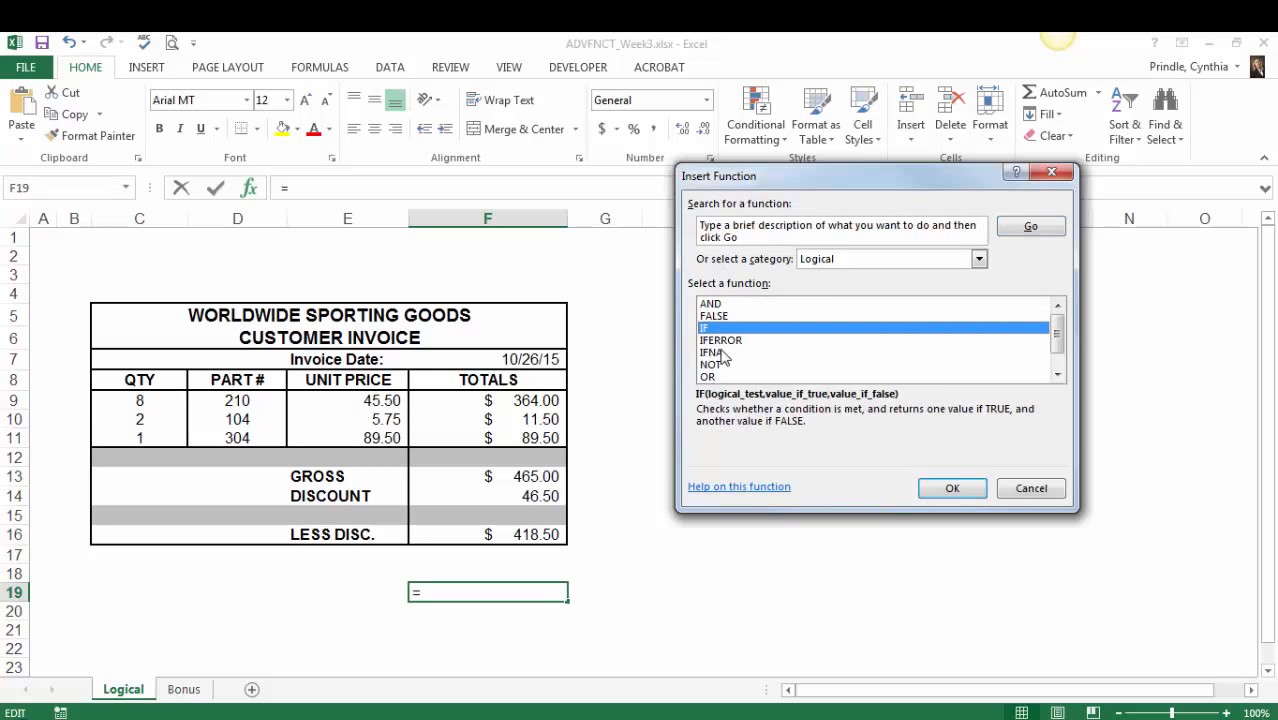
pyautogui.click(950, 489)
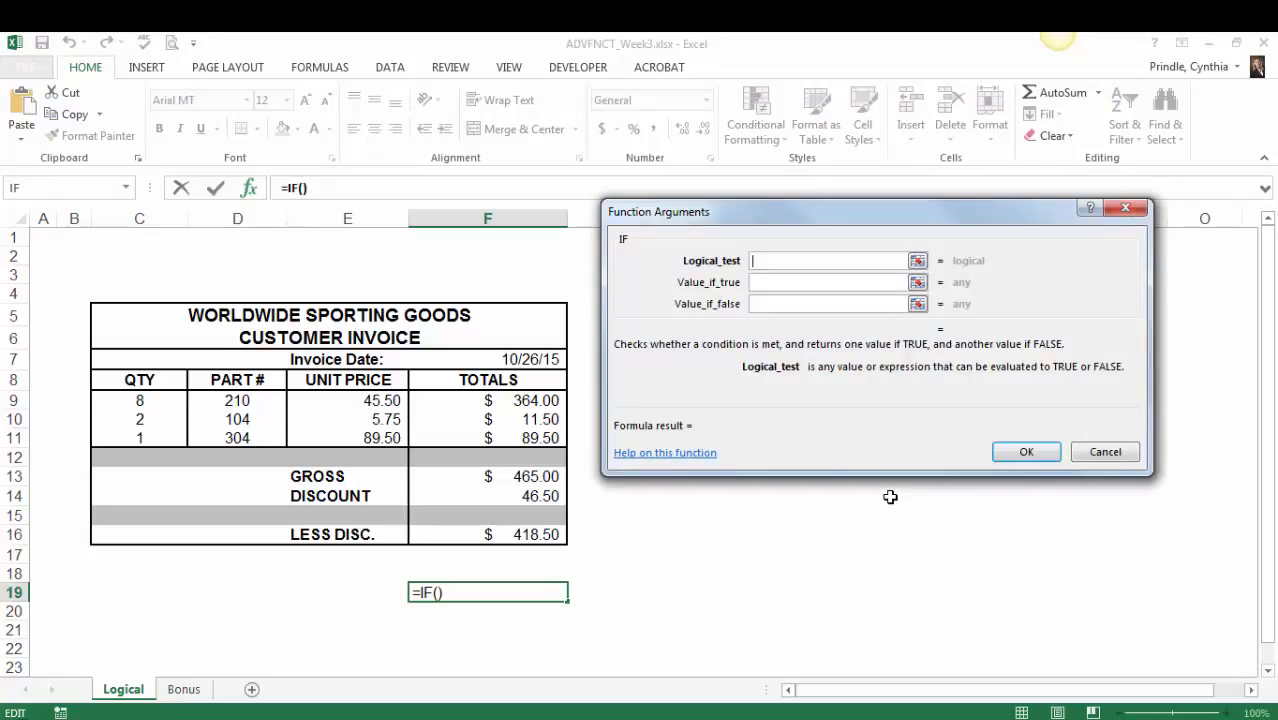
# Complete the IF function in F19 with logical test F13>400, value if true "You have earned a discount!" and empty text "" if false
pyautogui.write('F13')
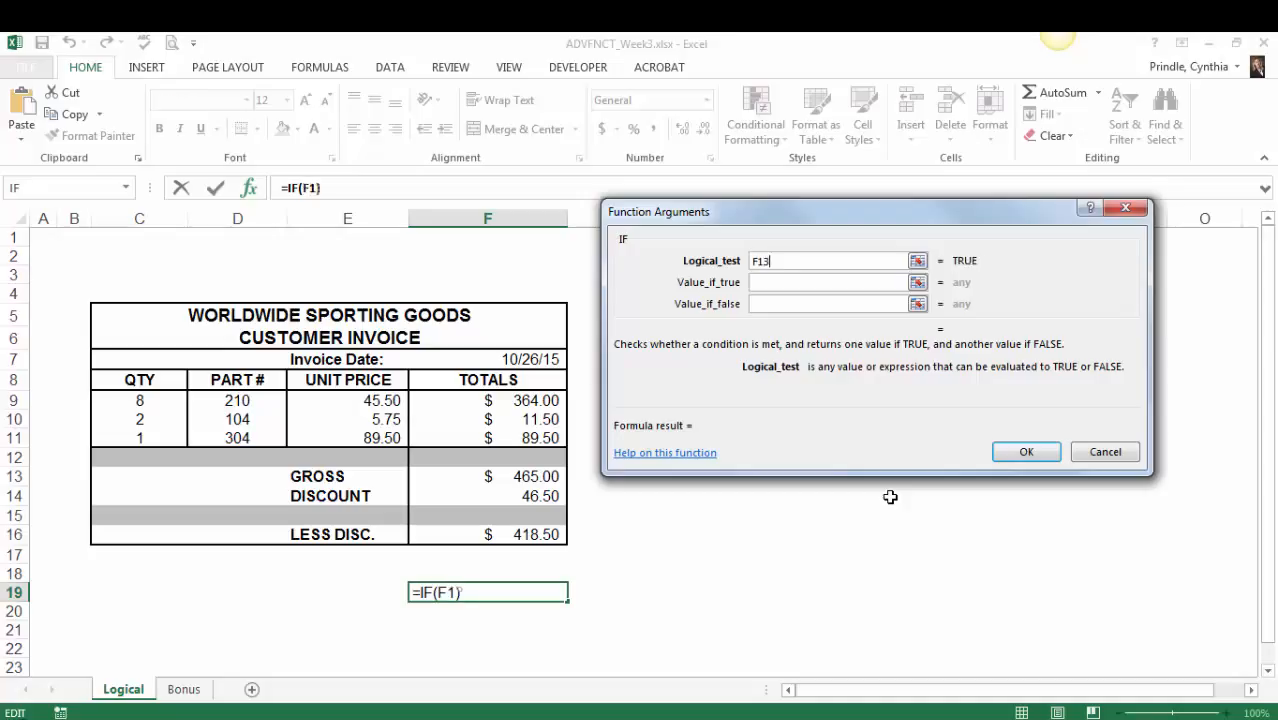
pyautogui.write('>400')
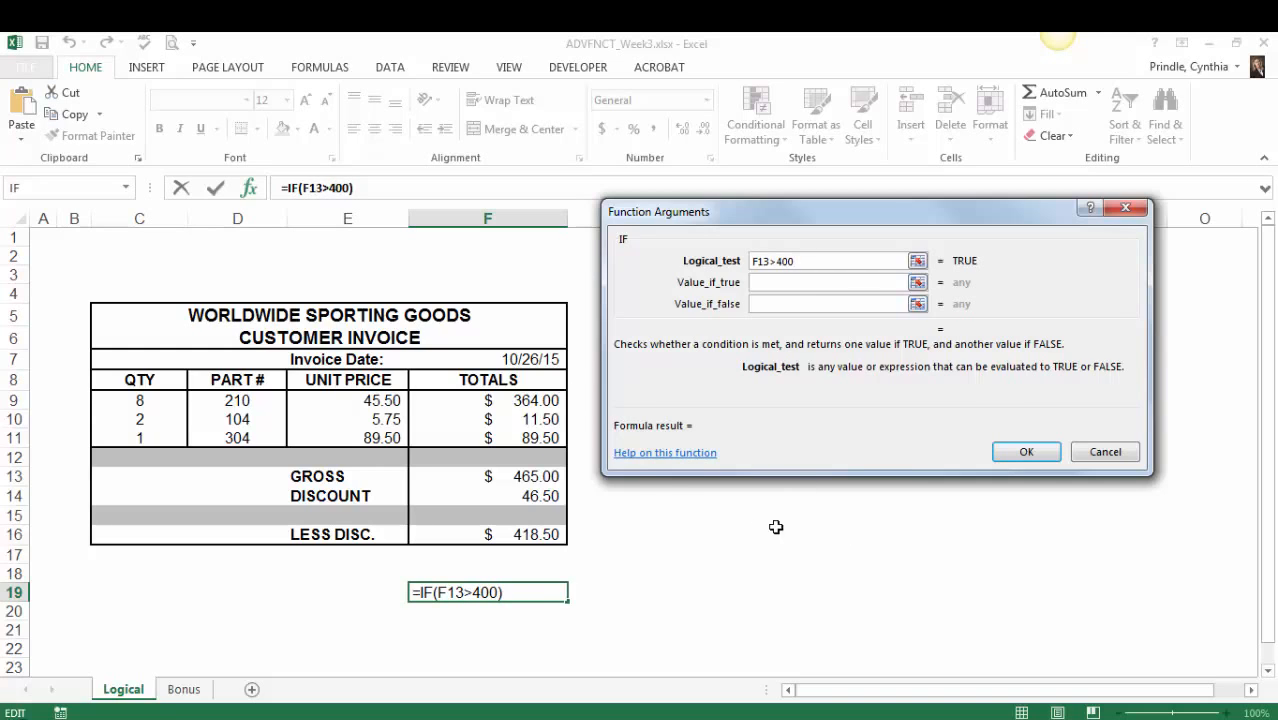
pyautogui.click(795, 284)
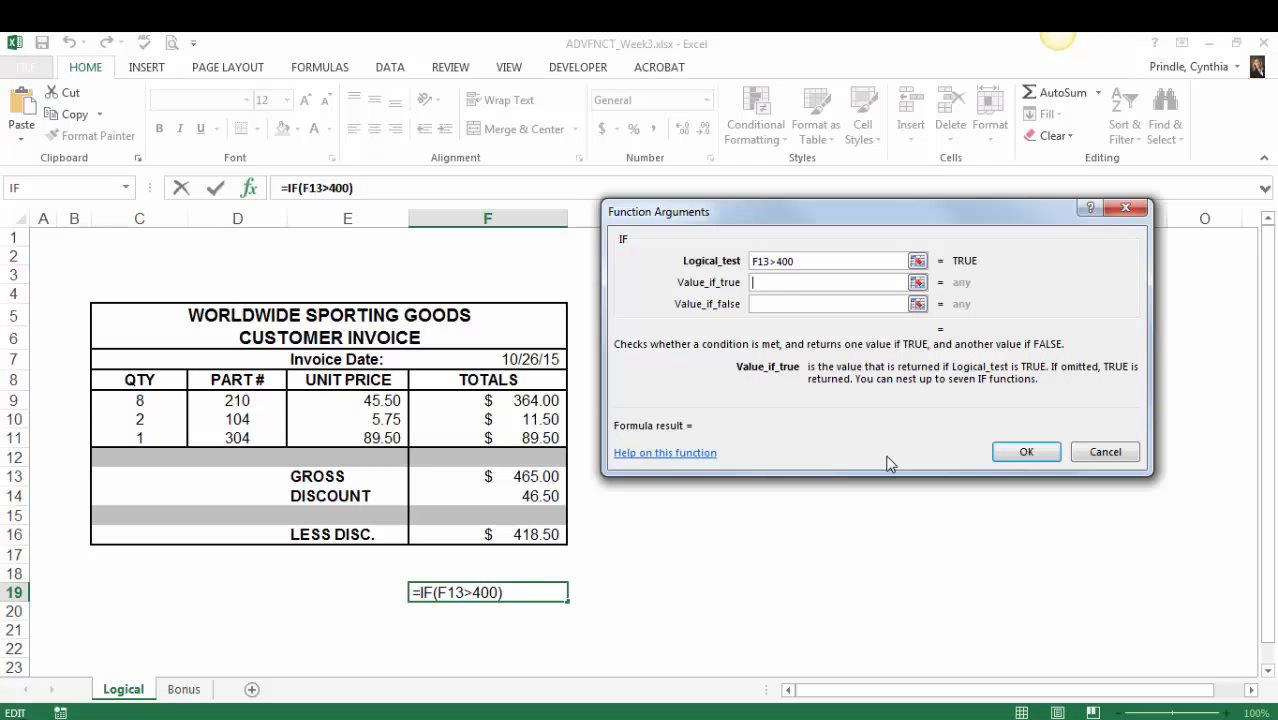
pyautogui.write('You have earn')
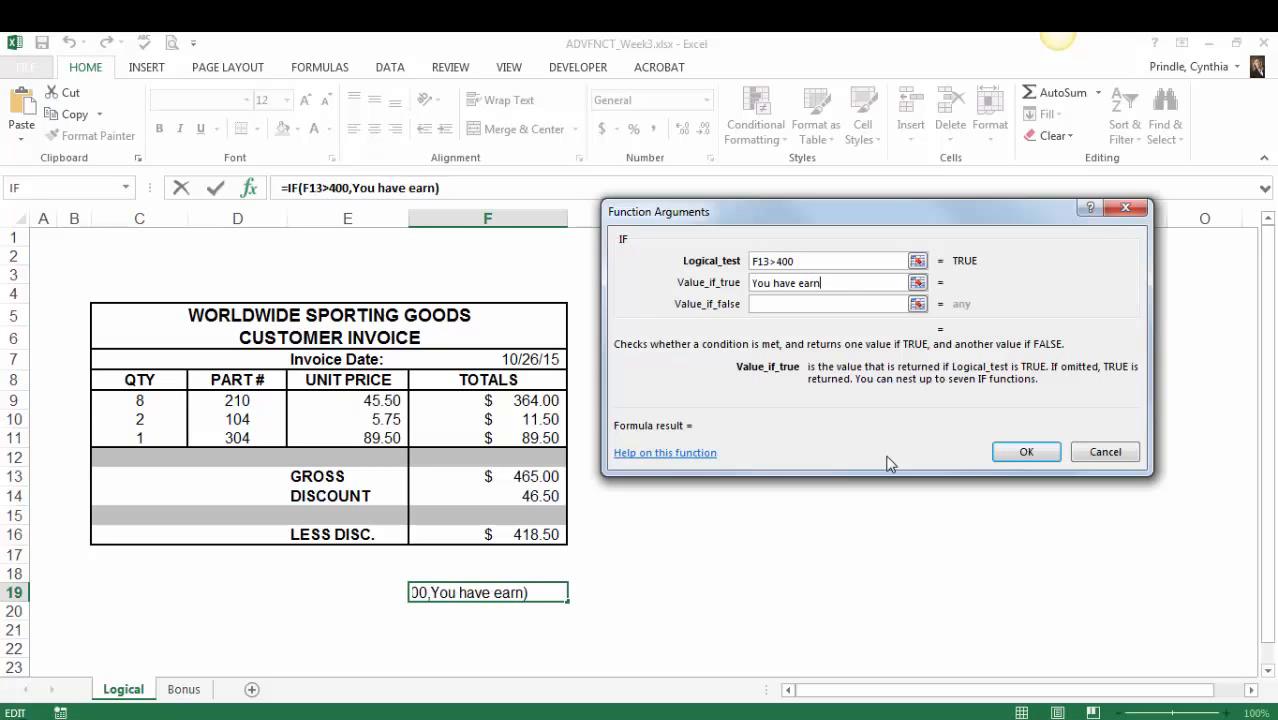
pyautogui.write('ed a discount')
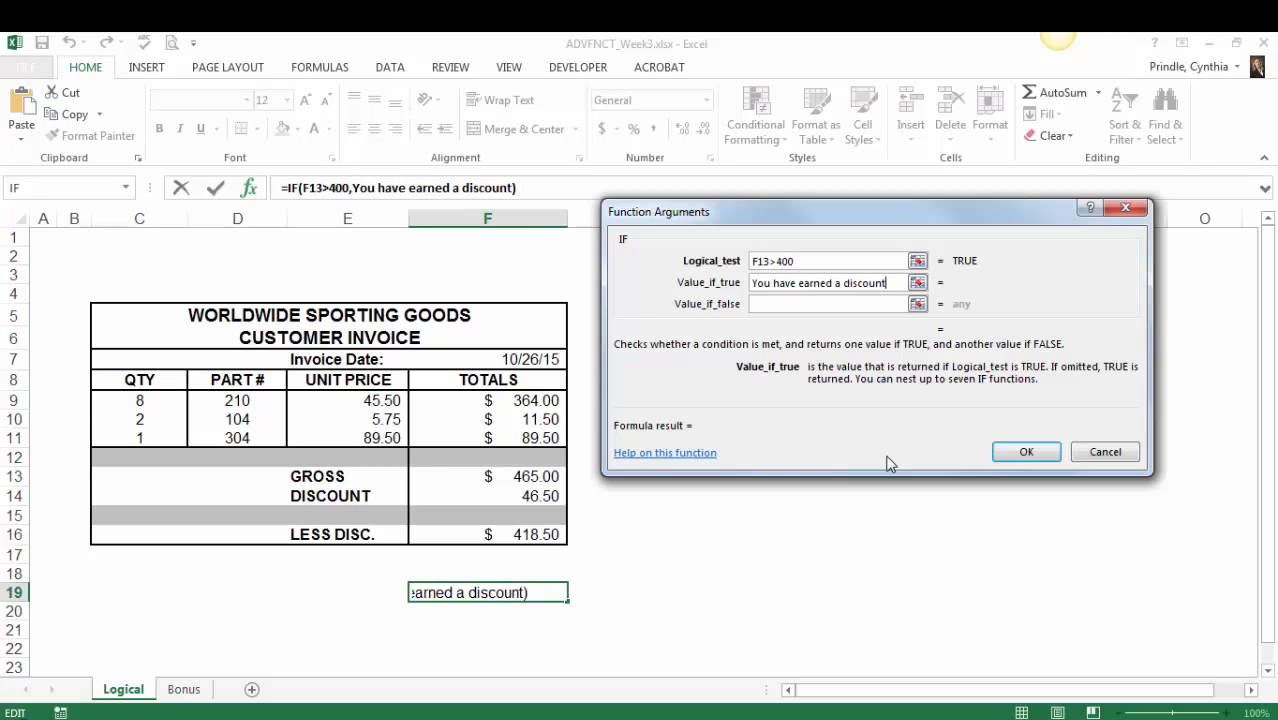
pyautogui.write('!')
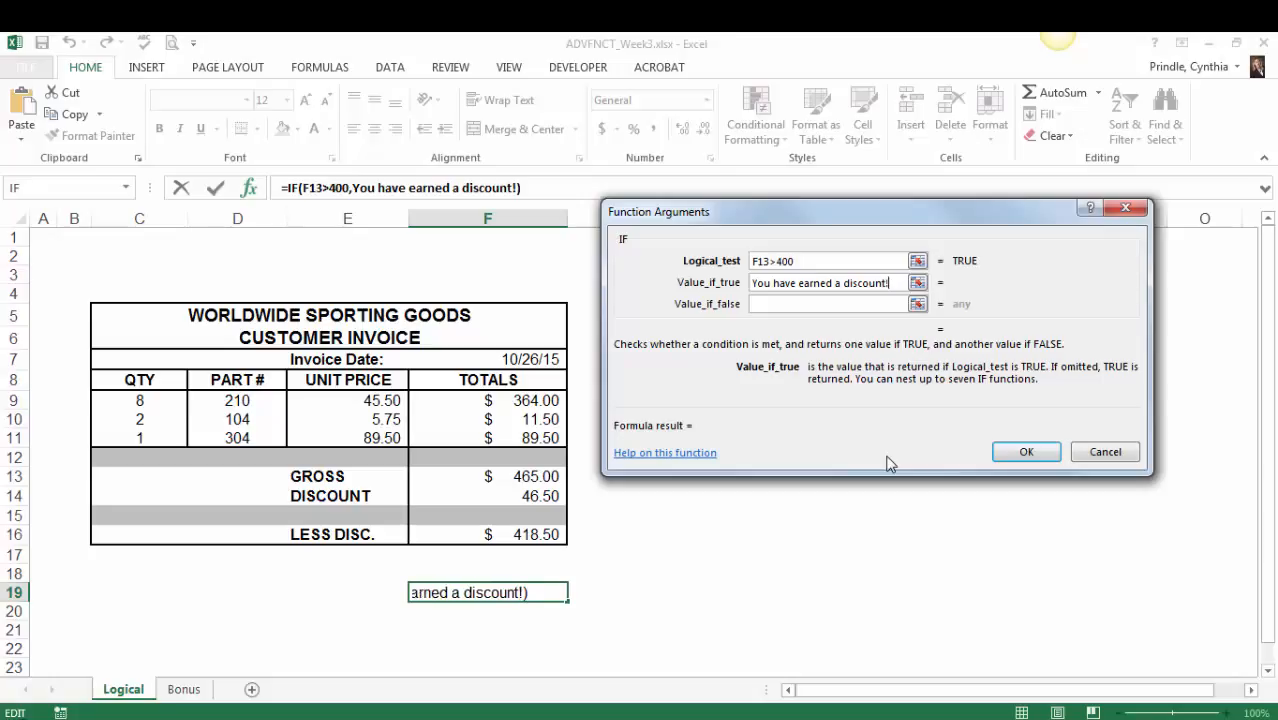
pyautogui.click(788, 303)
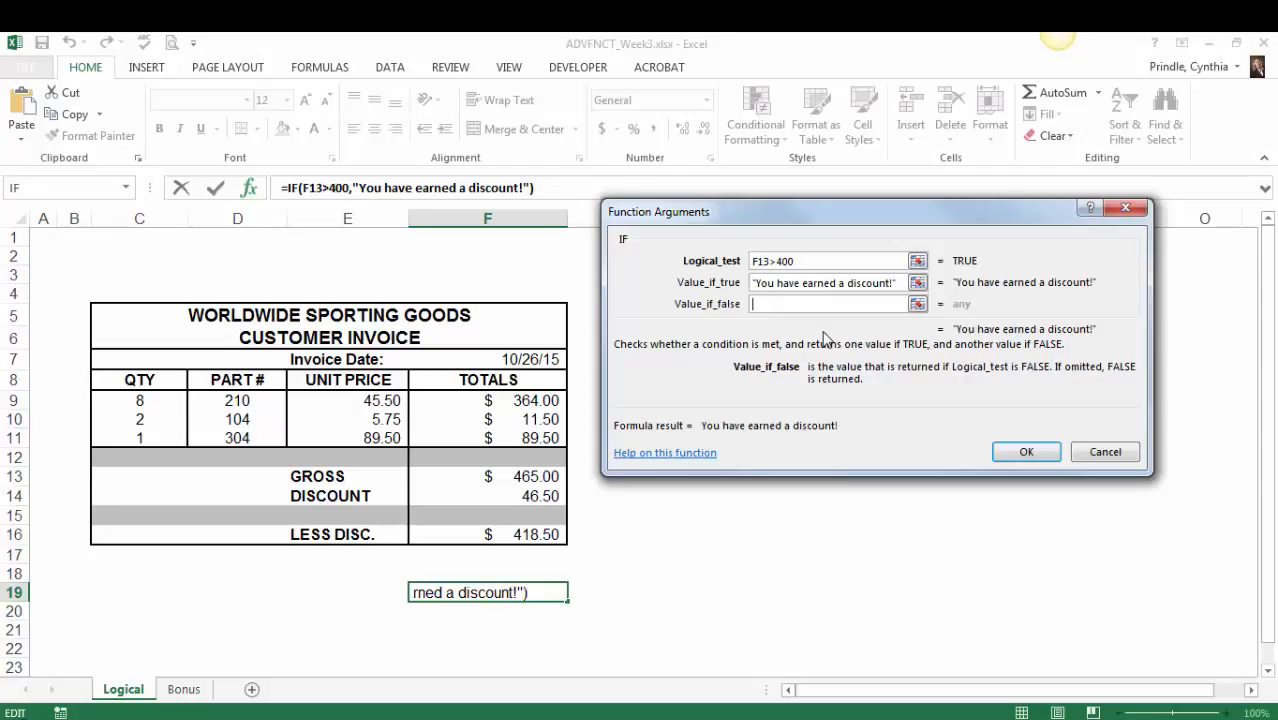
pyautogui.write('""')
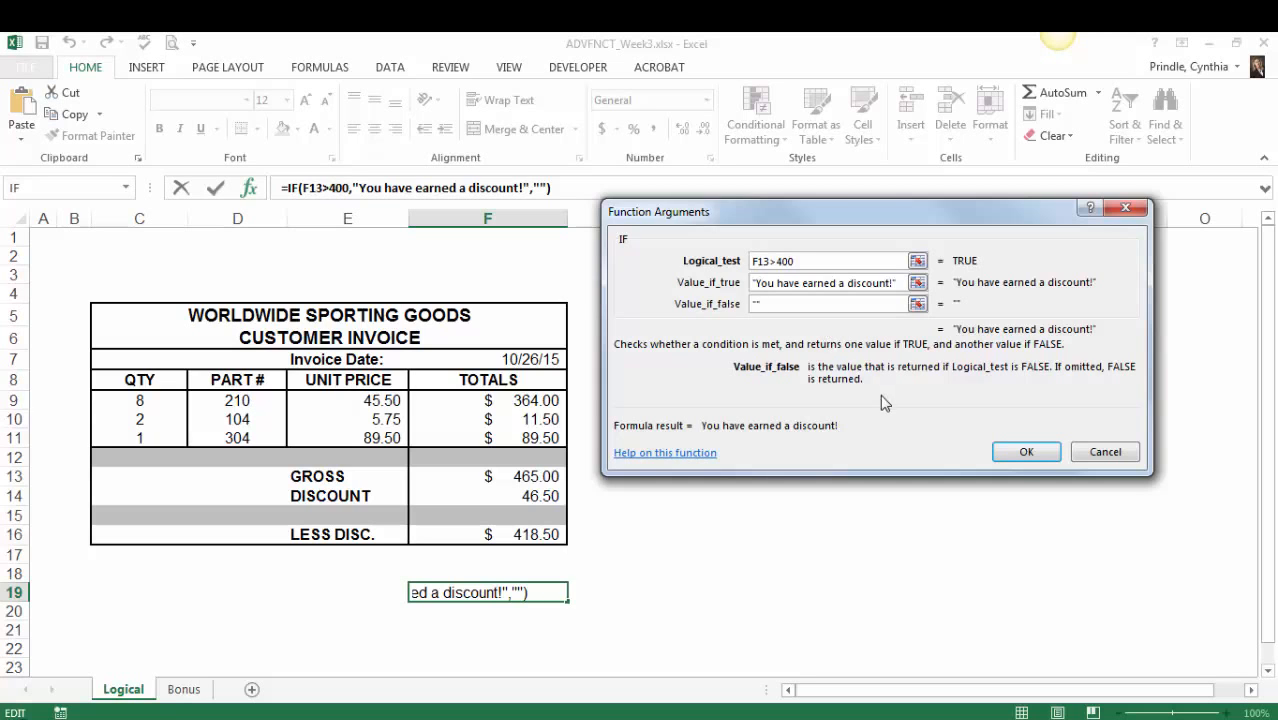
pyautogui.click(1022, 456)
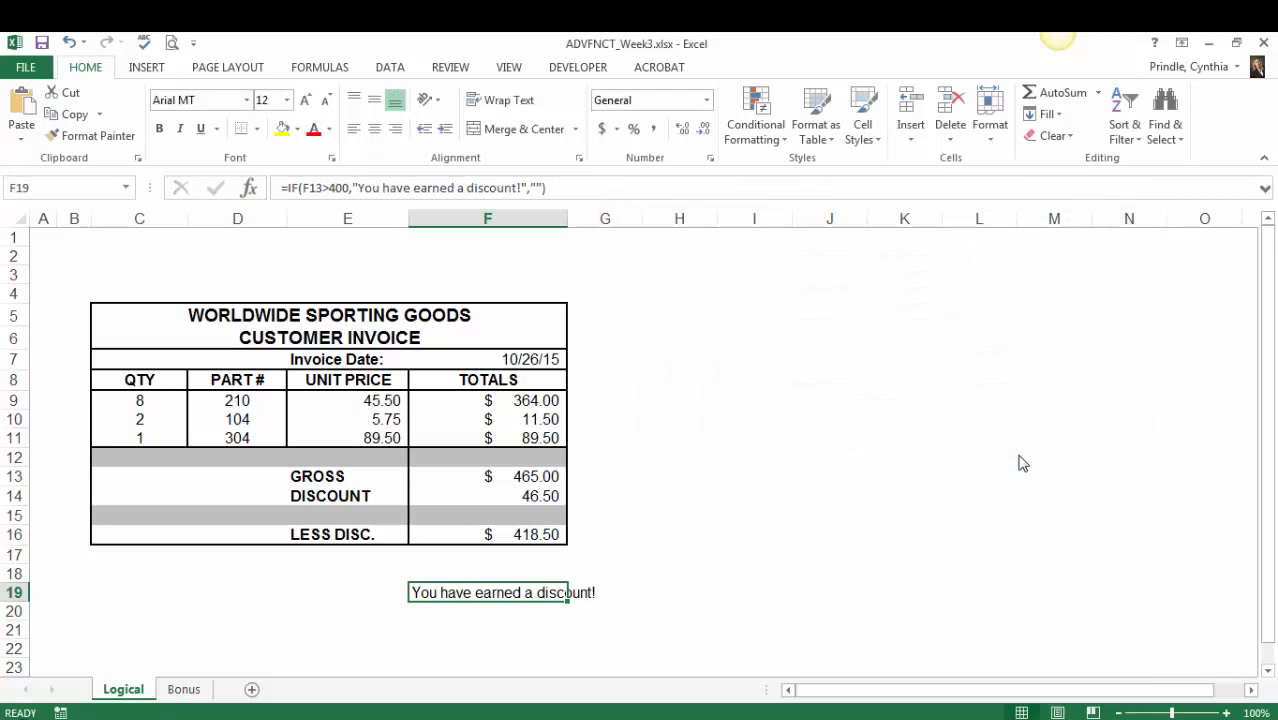
pyautogui.click(1010, 456)
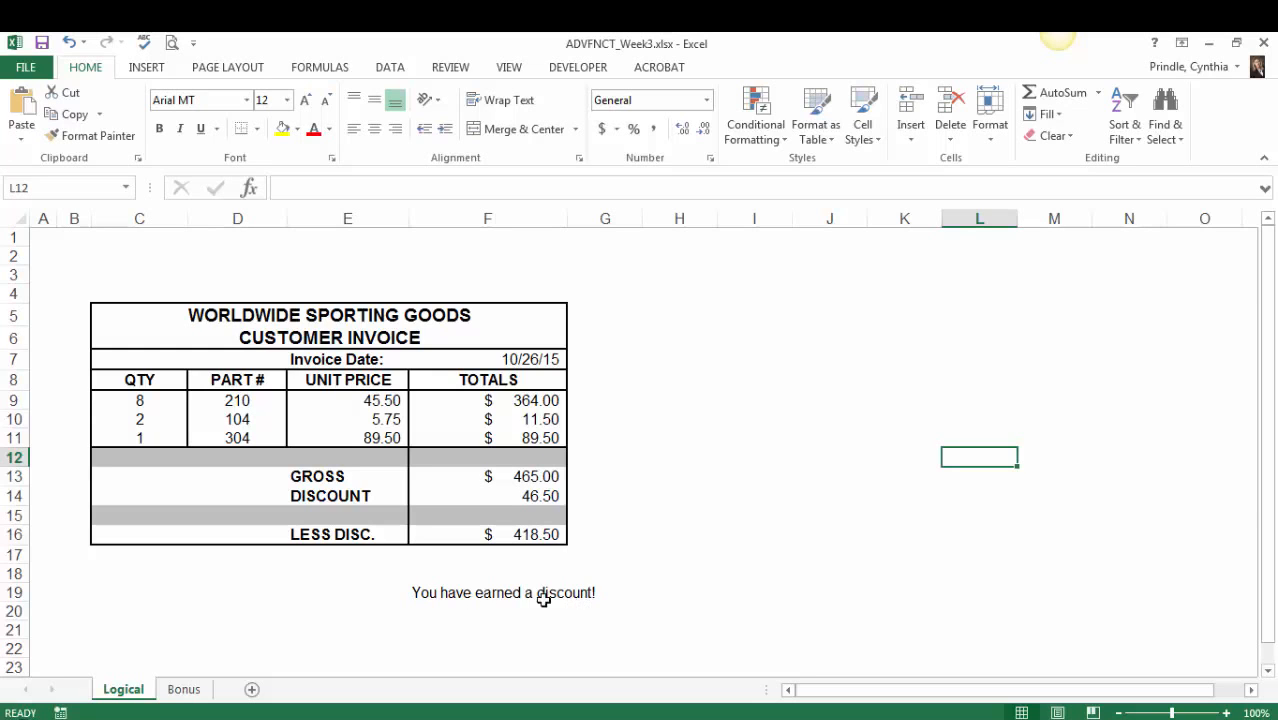
# Test the message formula by changing the quantity of part 210 in C9 to 2, and set it to 7
pyautogui.click(147, 402)
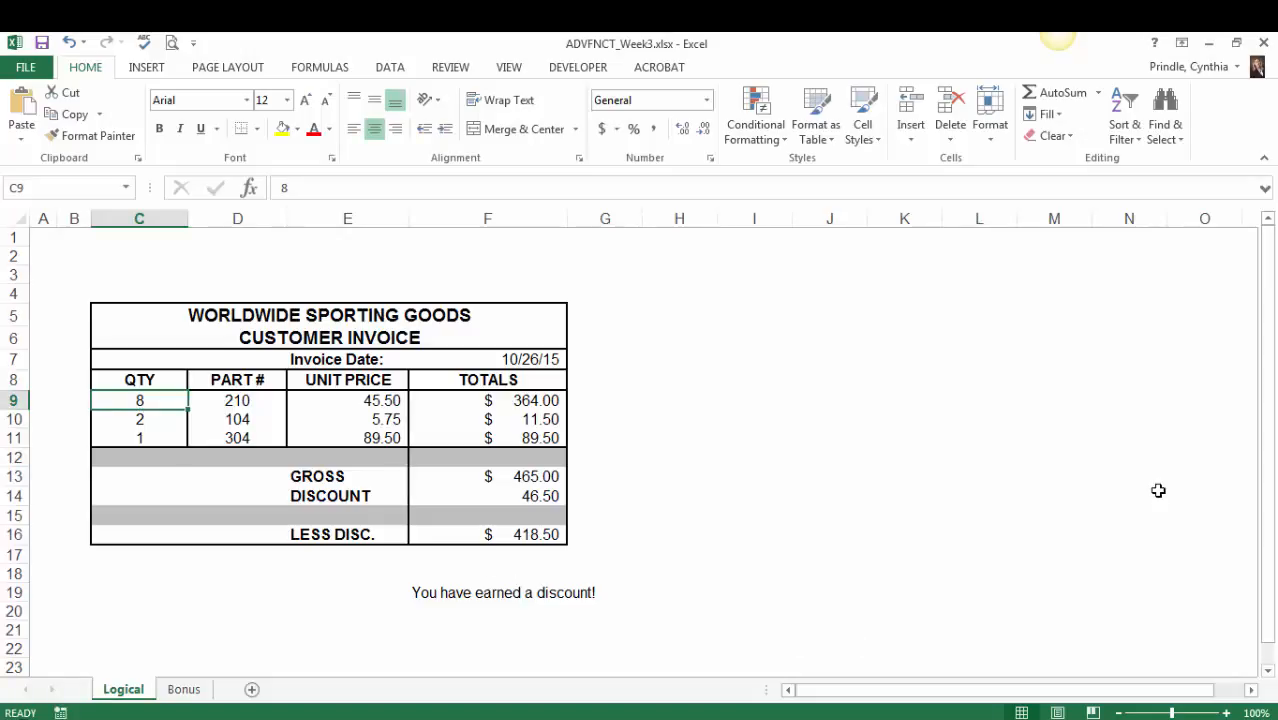
pyautogui.write('2')
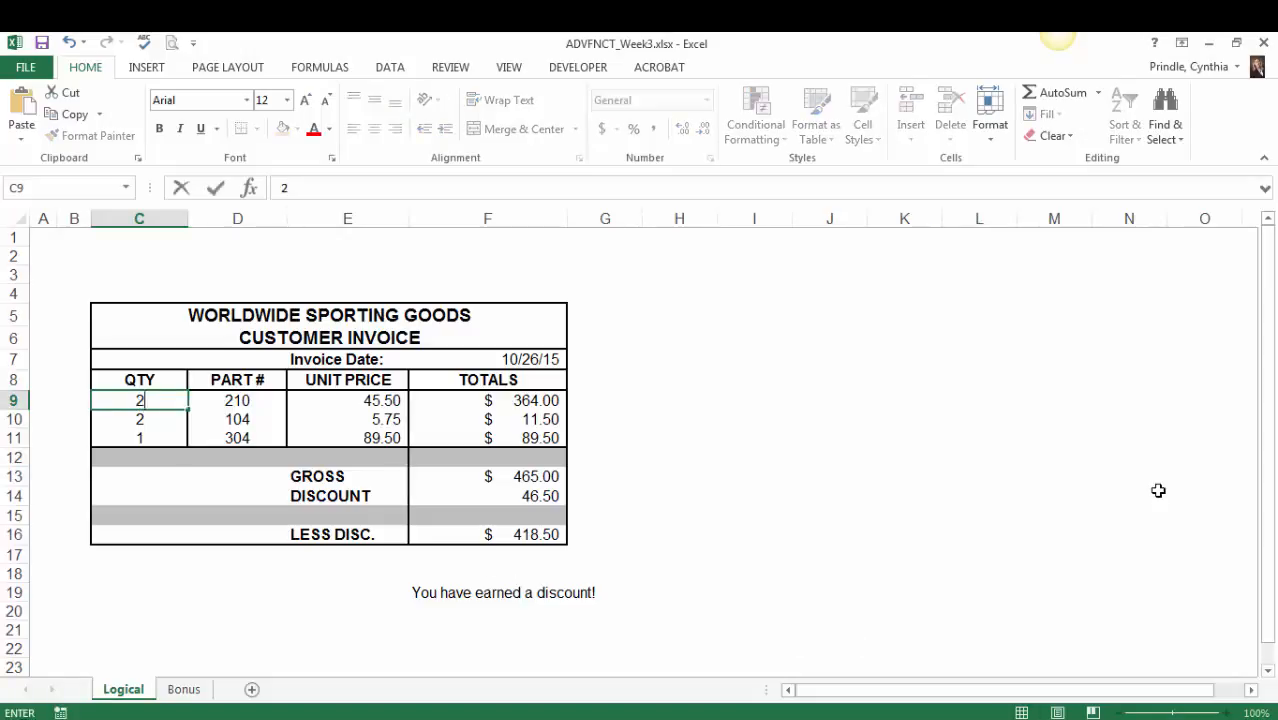
pyautogui.press('Return')
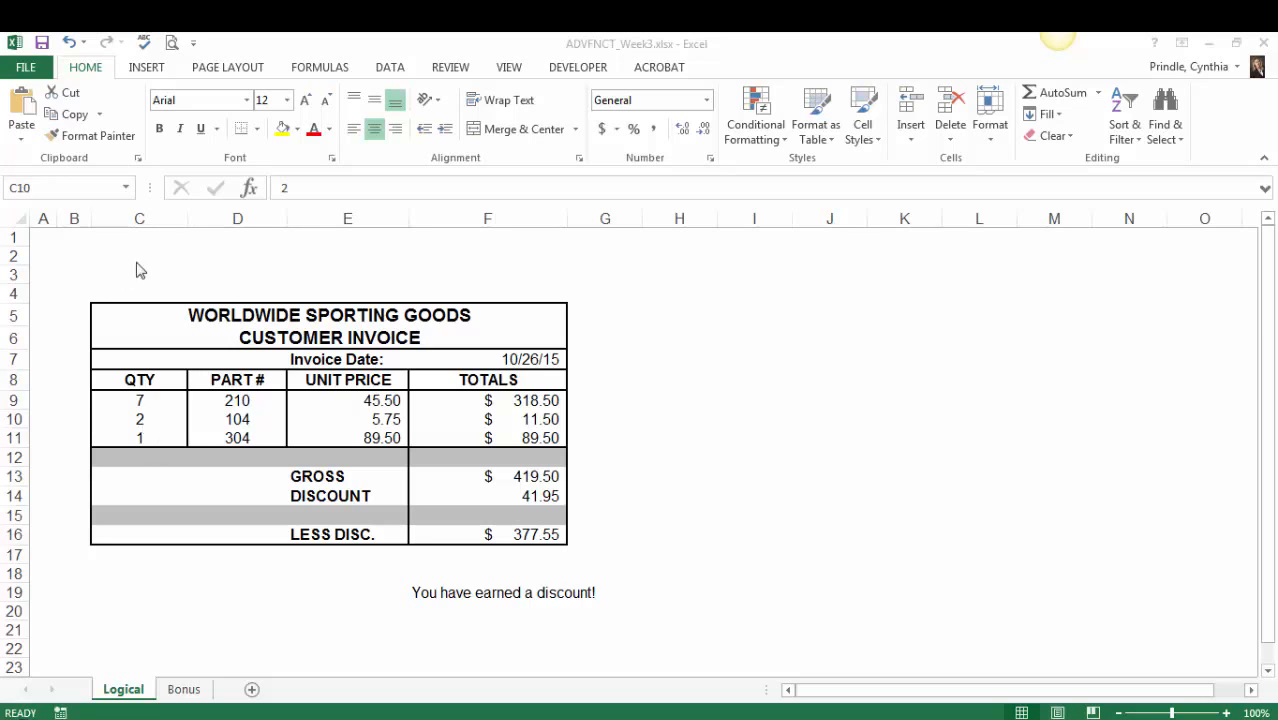
pyautogui.doubleClick(140, 418)
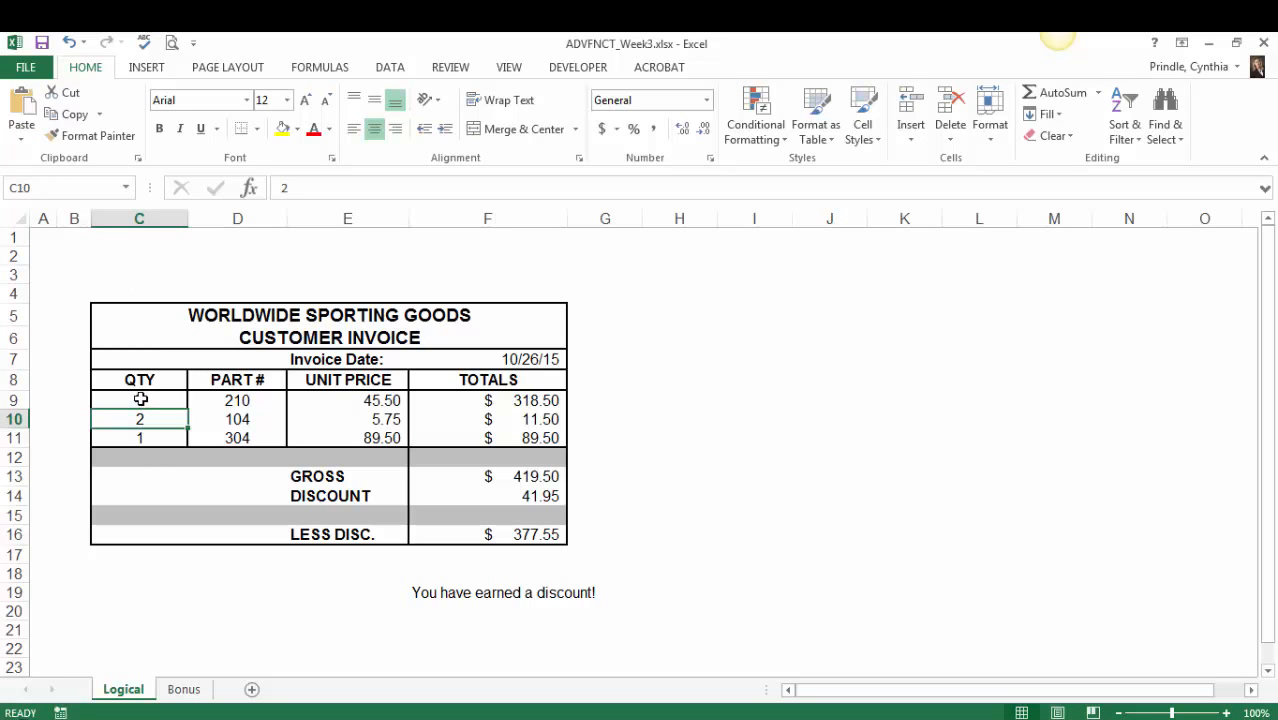
pyautogui.click(150, 399)
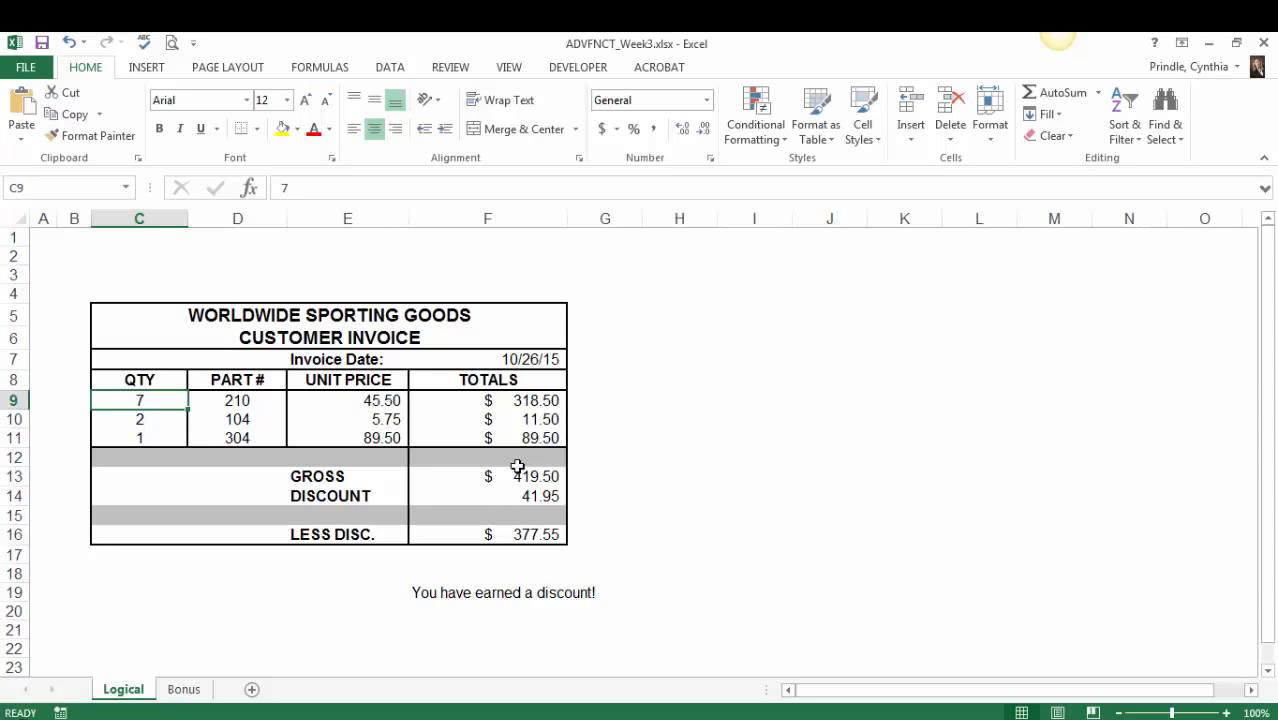
# Save the workbook as a new file in the ExcelStuff folder, named with the author's last name followed by 09.1
pyautogui.click(25, 70)
pyautogui.click(49, 255)
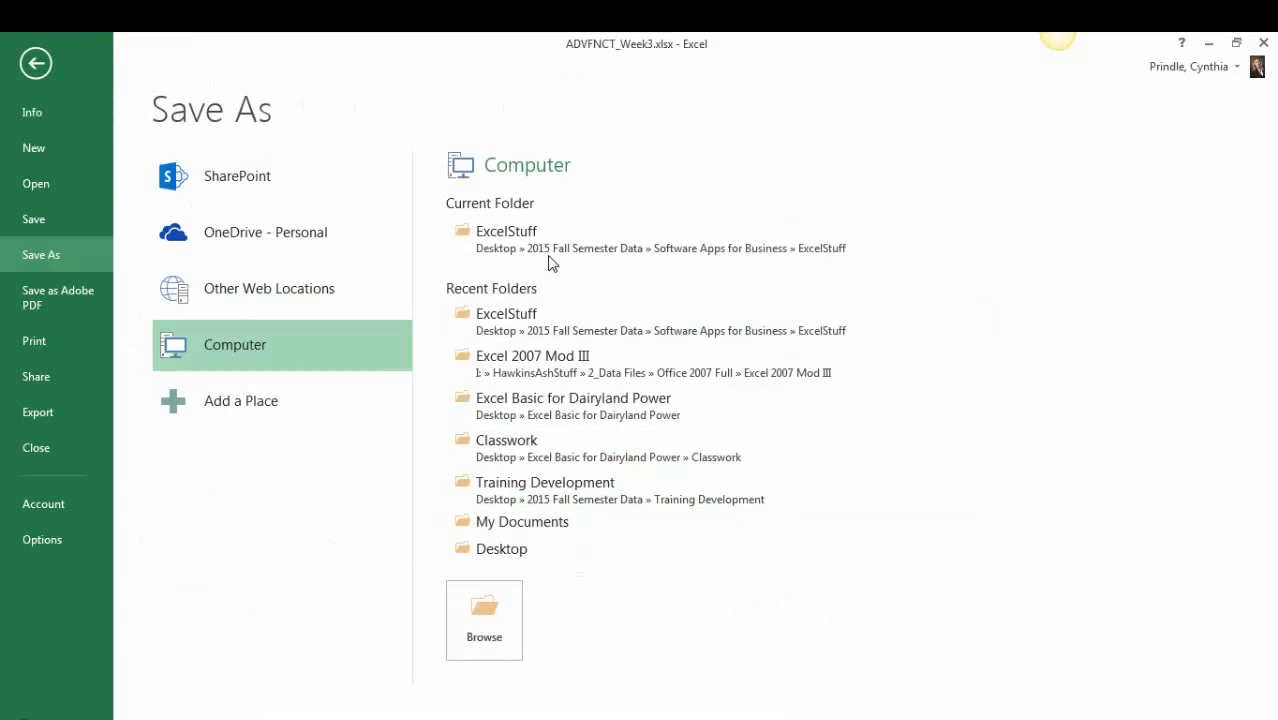
pyautogui.click(555, 251)
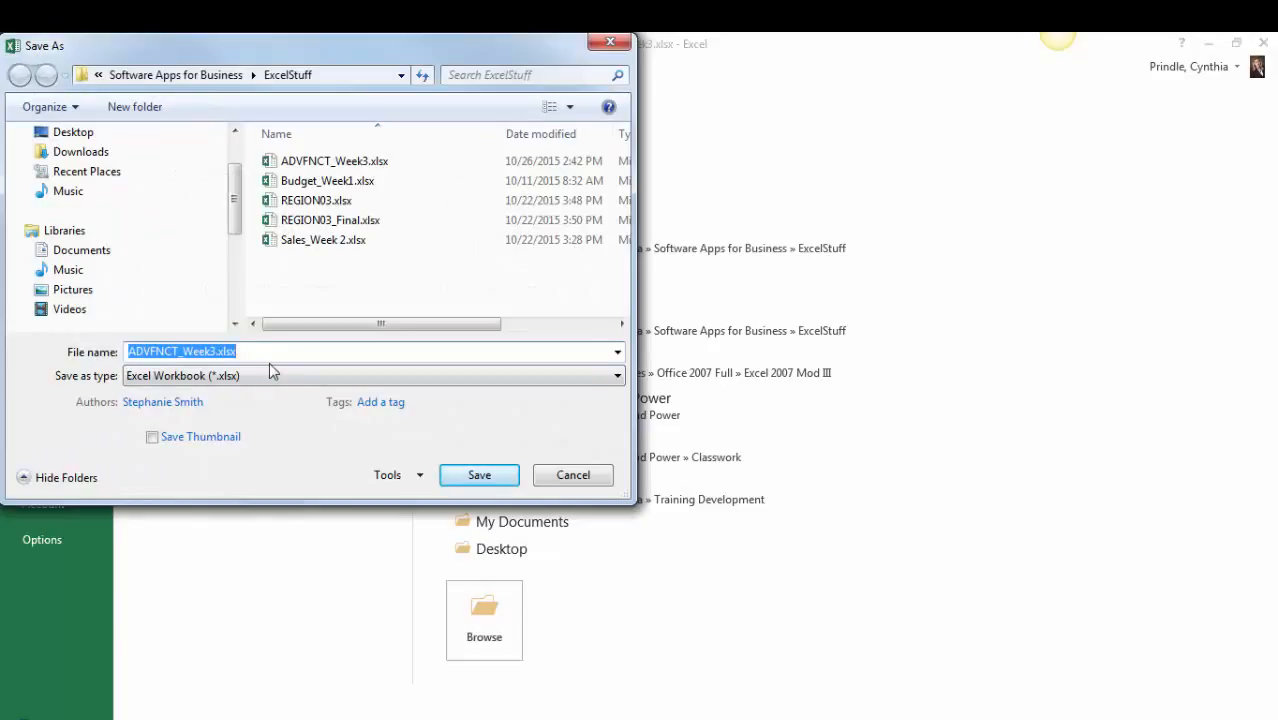
pyautogui.write('Prindle')
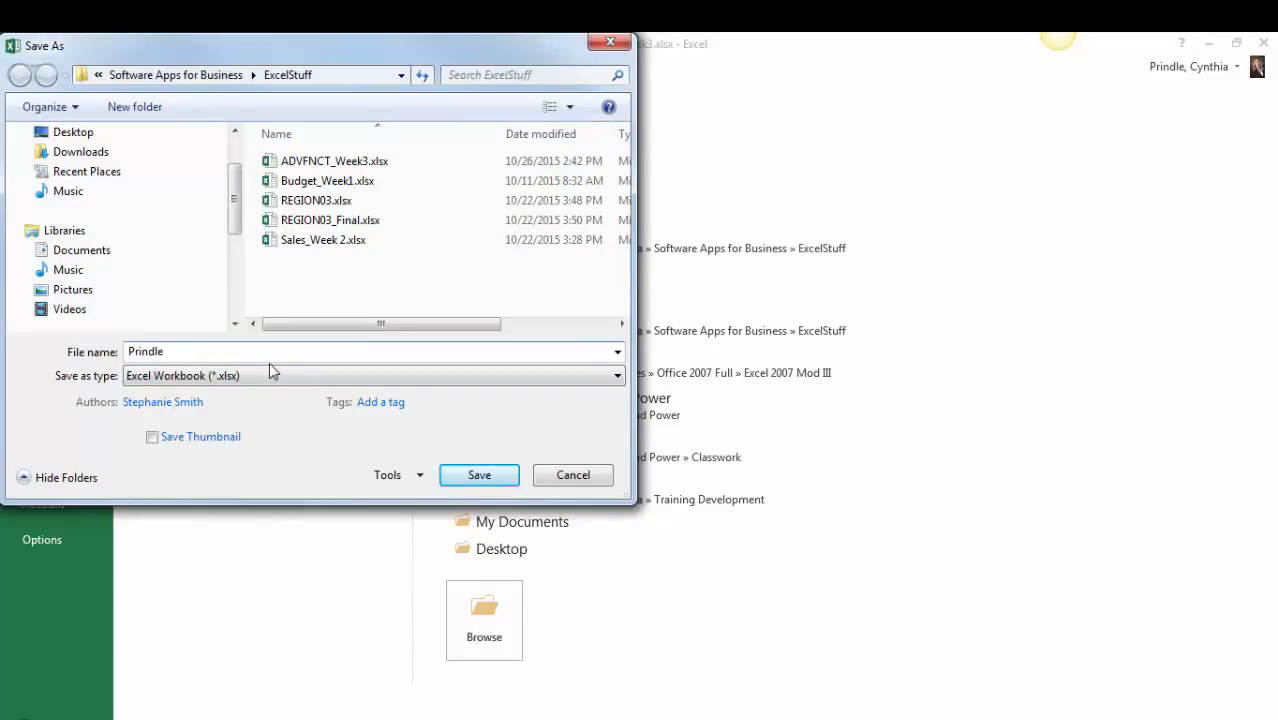
pyautogui.write('09.1')
pyautogui.press('Return')
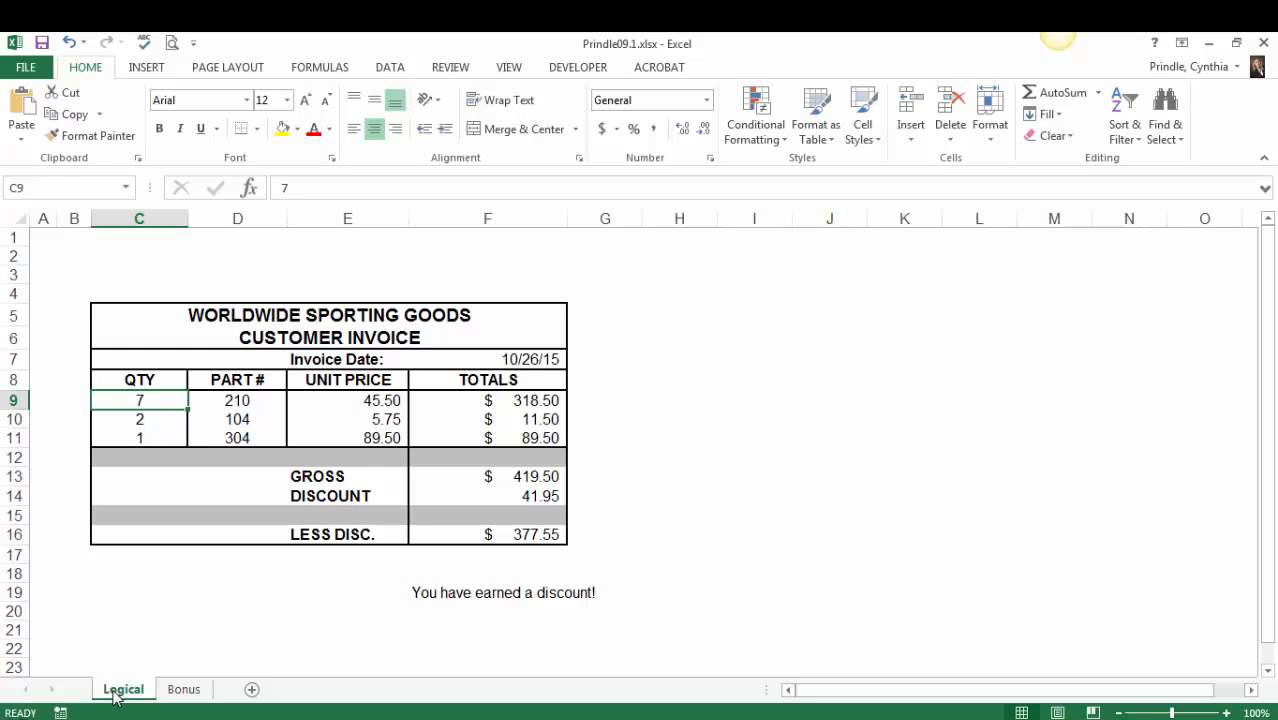
# Switch to the Bonus worksheet with the sales force commission report
pyautogui.click(185, 690)
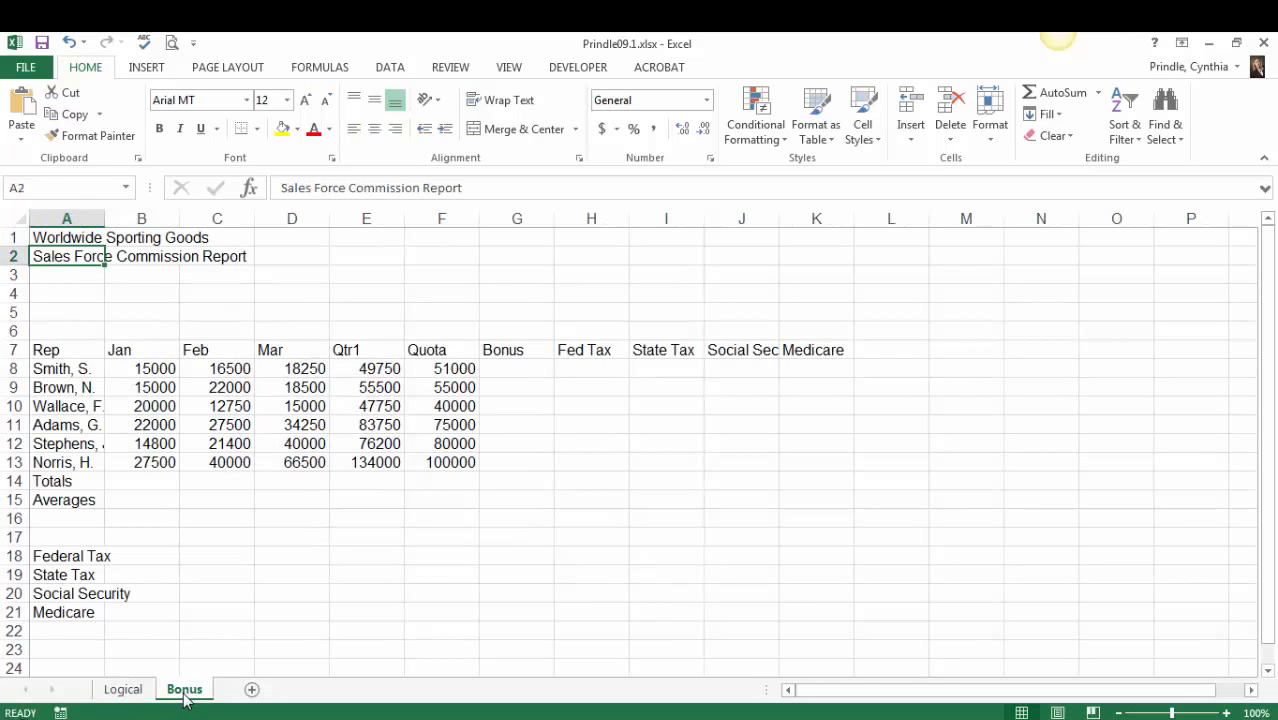